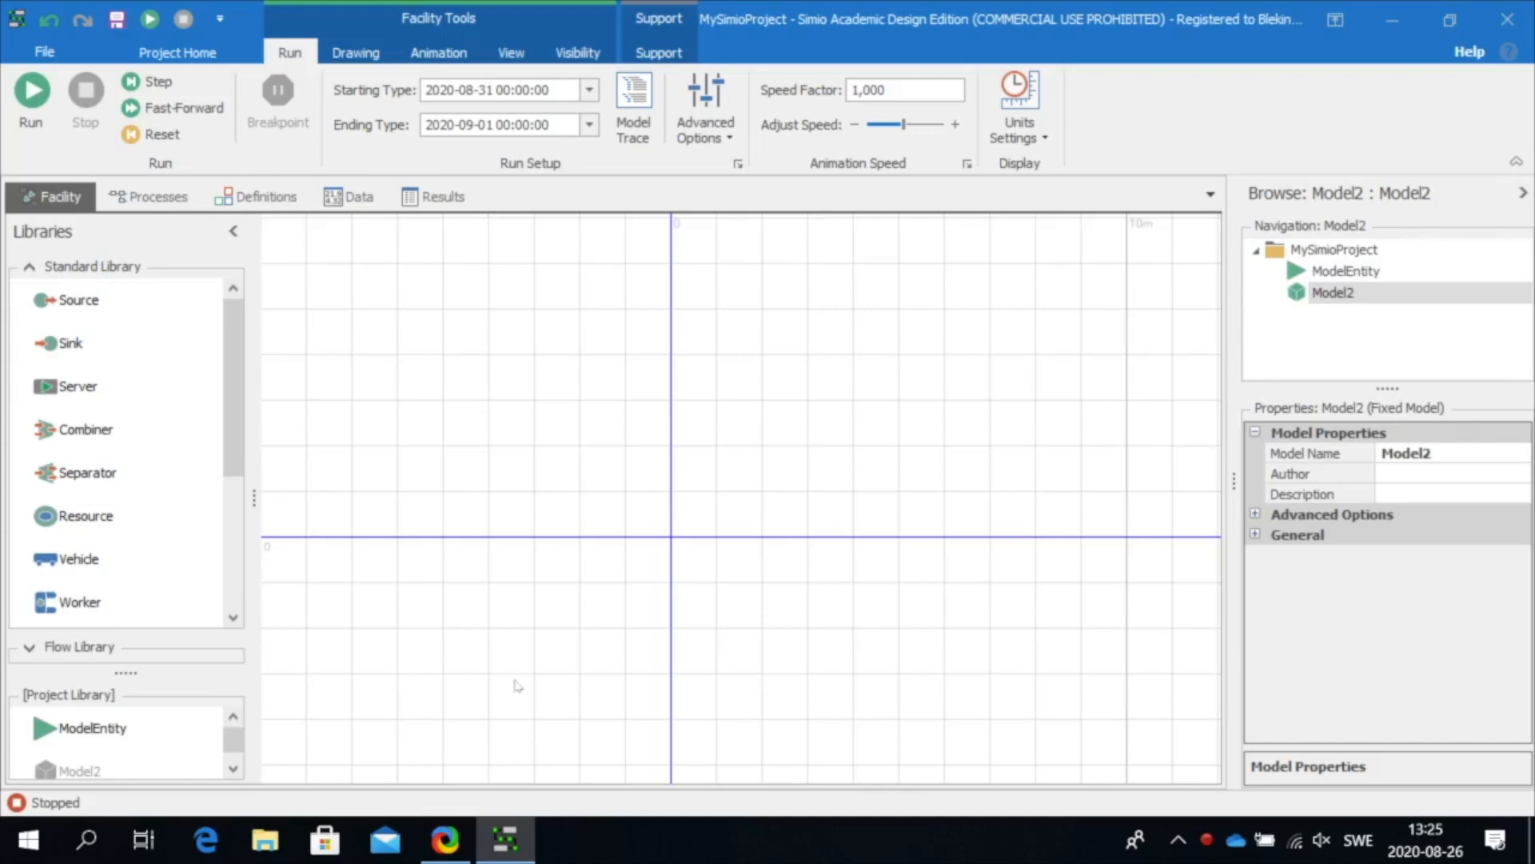
- Place a Source, a Server and a Sink in a row above the horizontal axis of the facility
left_click_drag(40, 300, 374, 409)
left_click_drag(55, 389, 716, 401)
left_click_drag(69, 345, 1036, 411)
- Connect Source1's output to Server1's input and Server1's output to Sink1's input with Paths
scroll(231, 439, "down", 2)
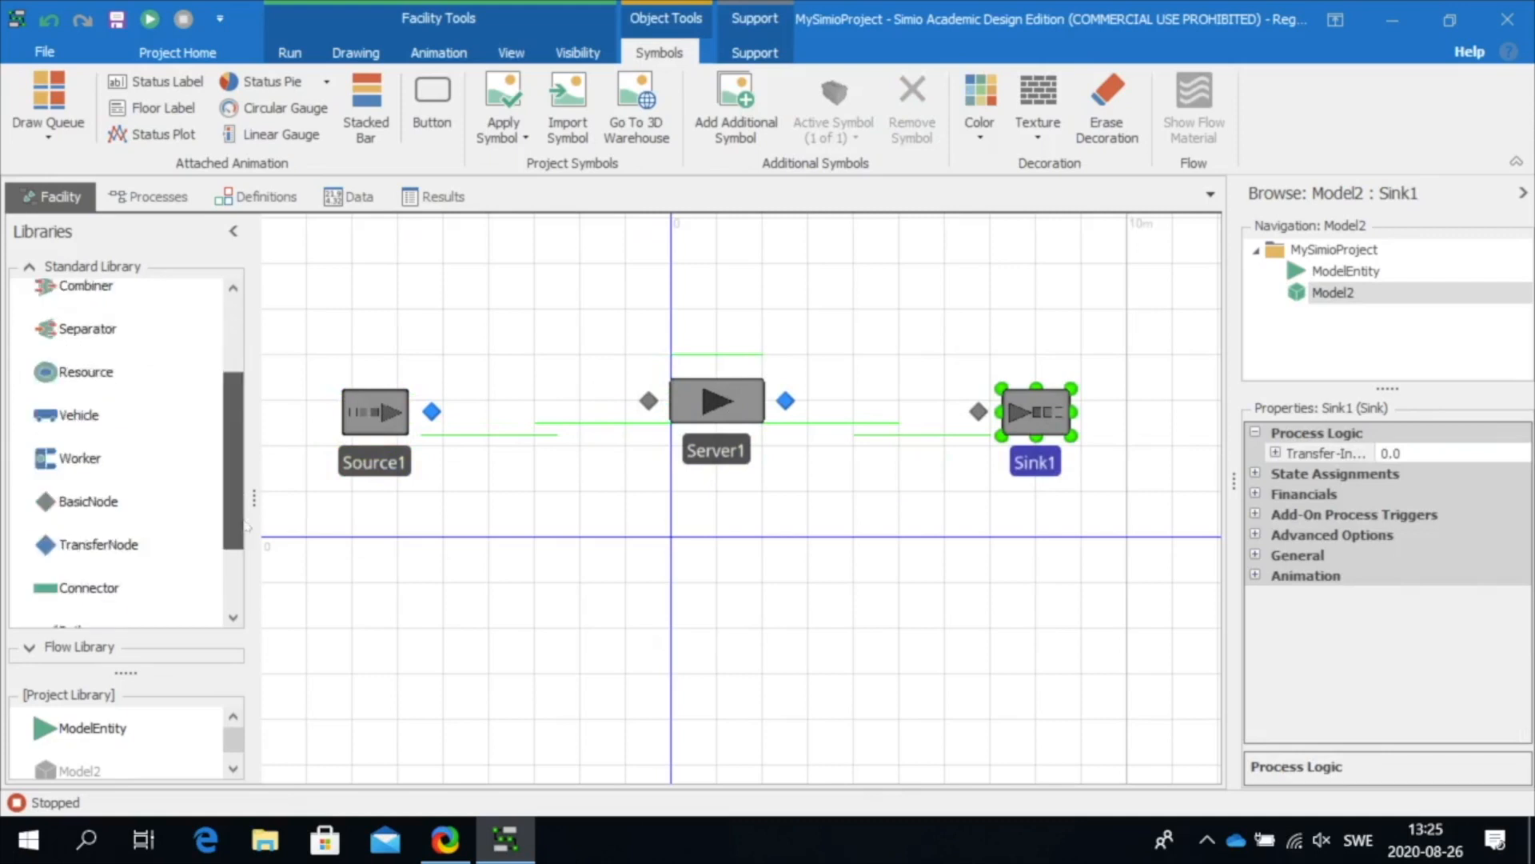
left_click(84, 520)
left_click(432, 411)
left_click(647, 400)
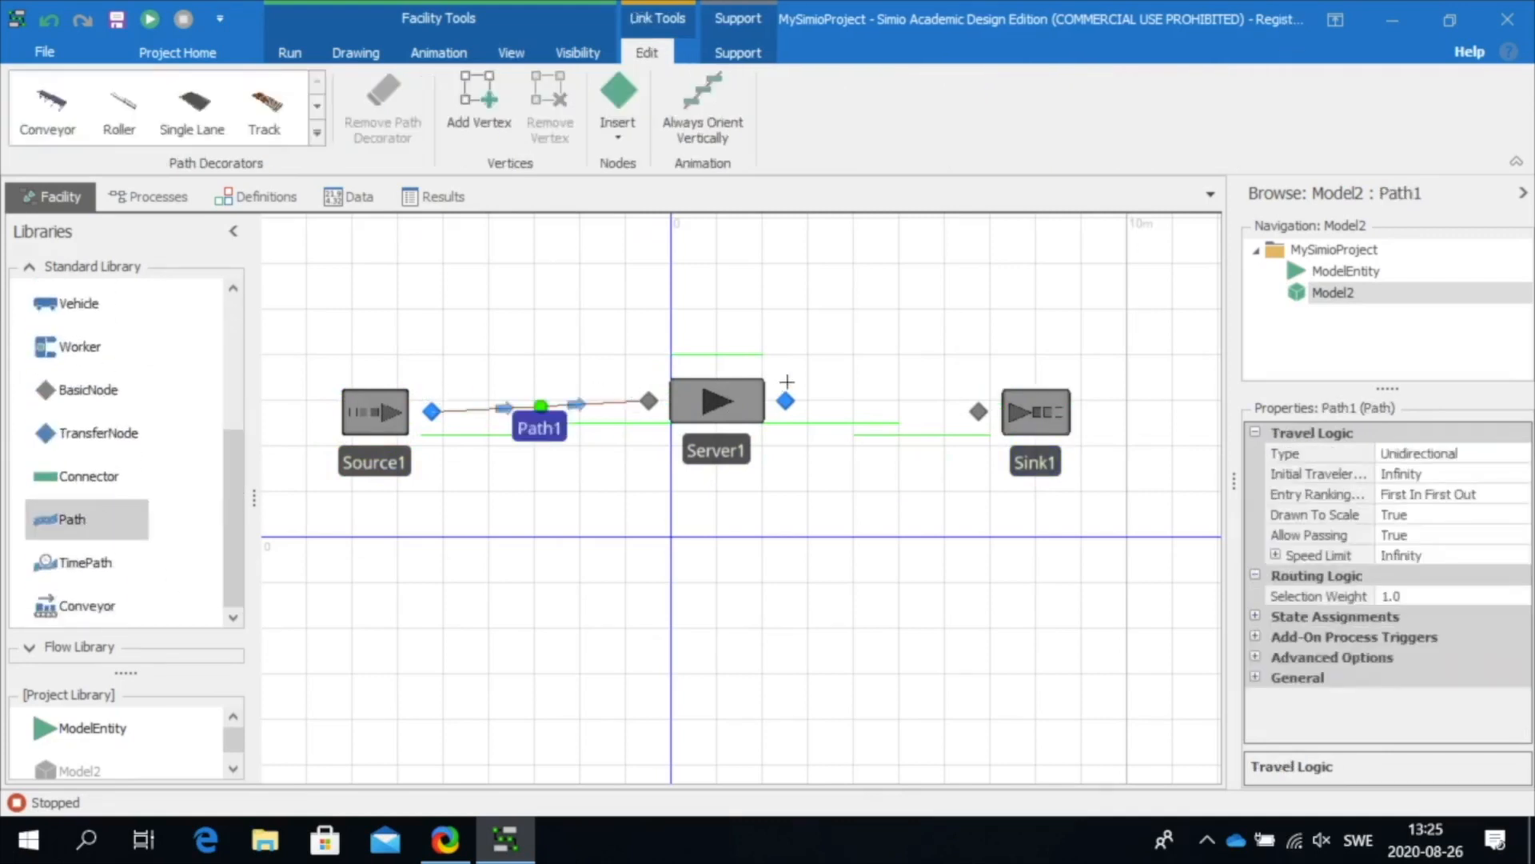
left_click(786, 401)
left_click(978, 411)
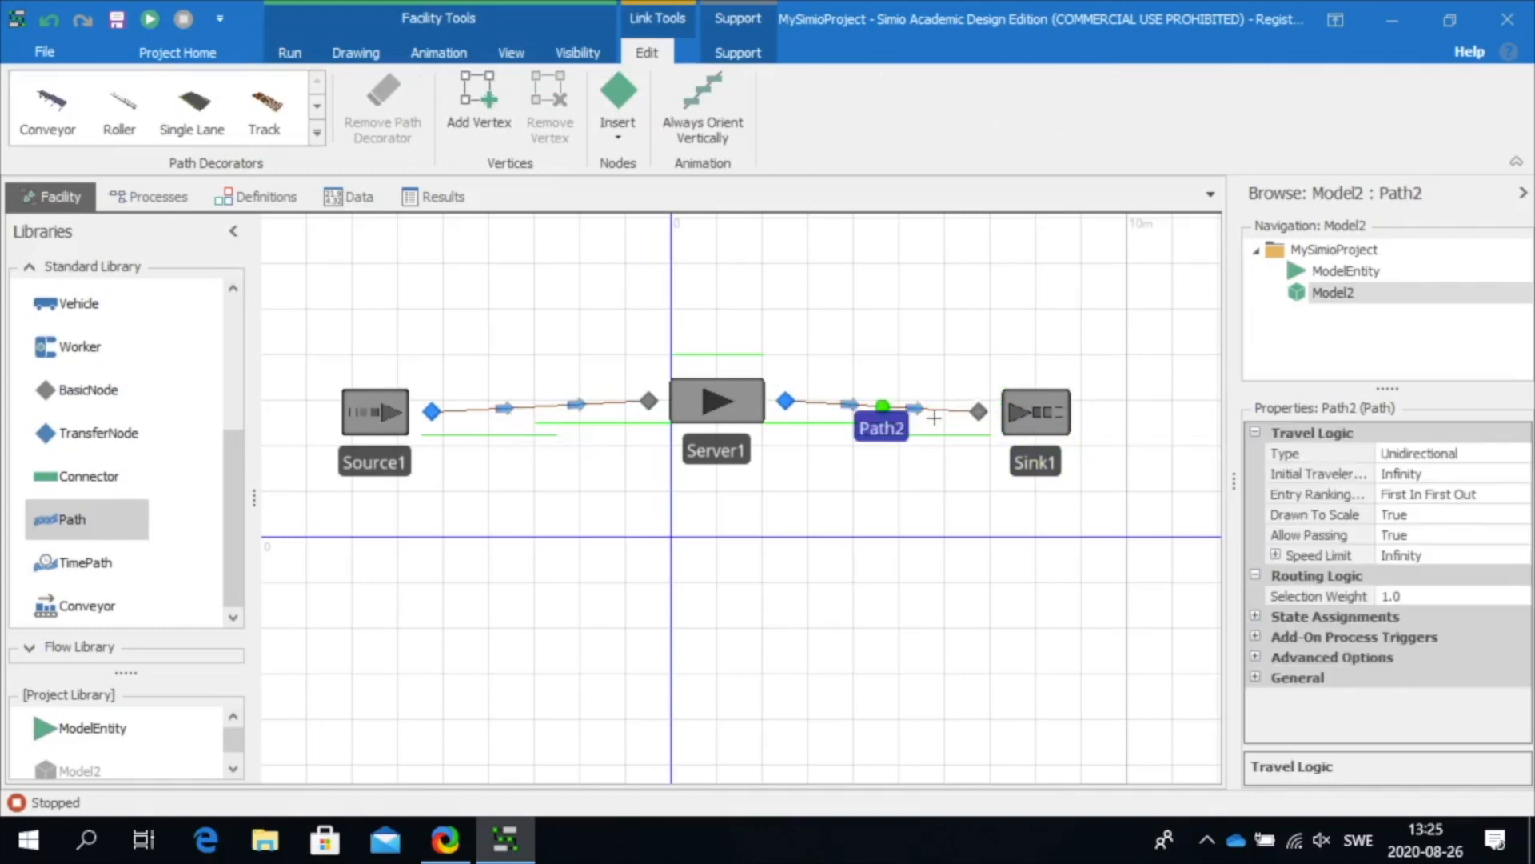
left_click(836, 529)
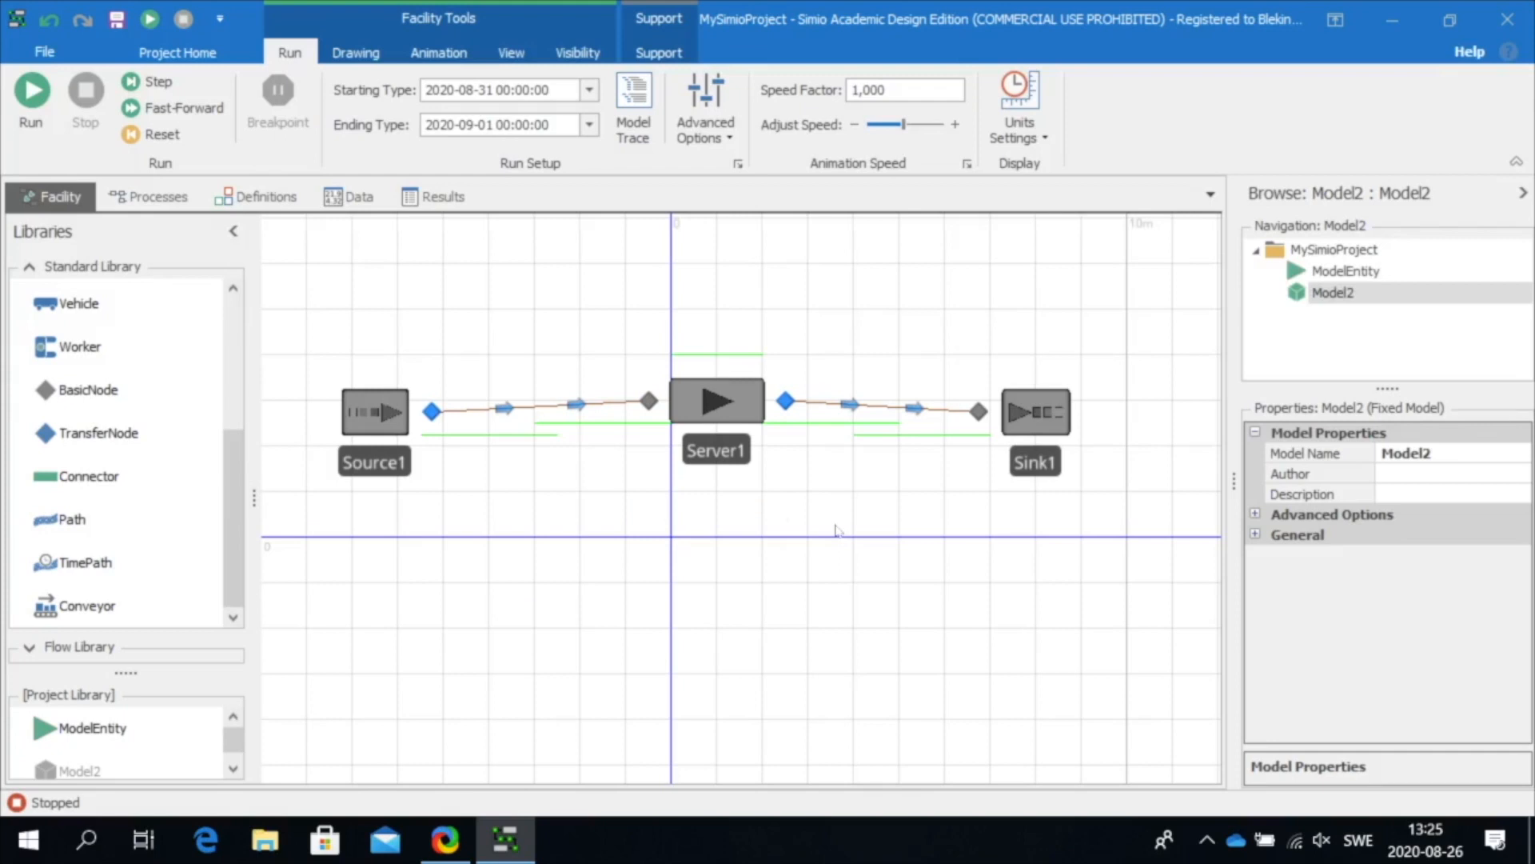
- Open the model's work schedules and inspect the StandardWeek exceptions and the StandardDay work periods
left_click(365, 199)
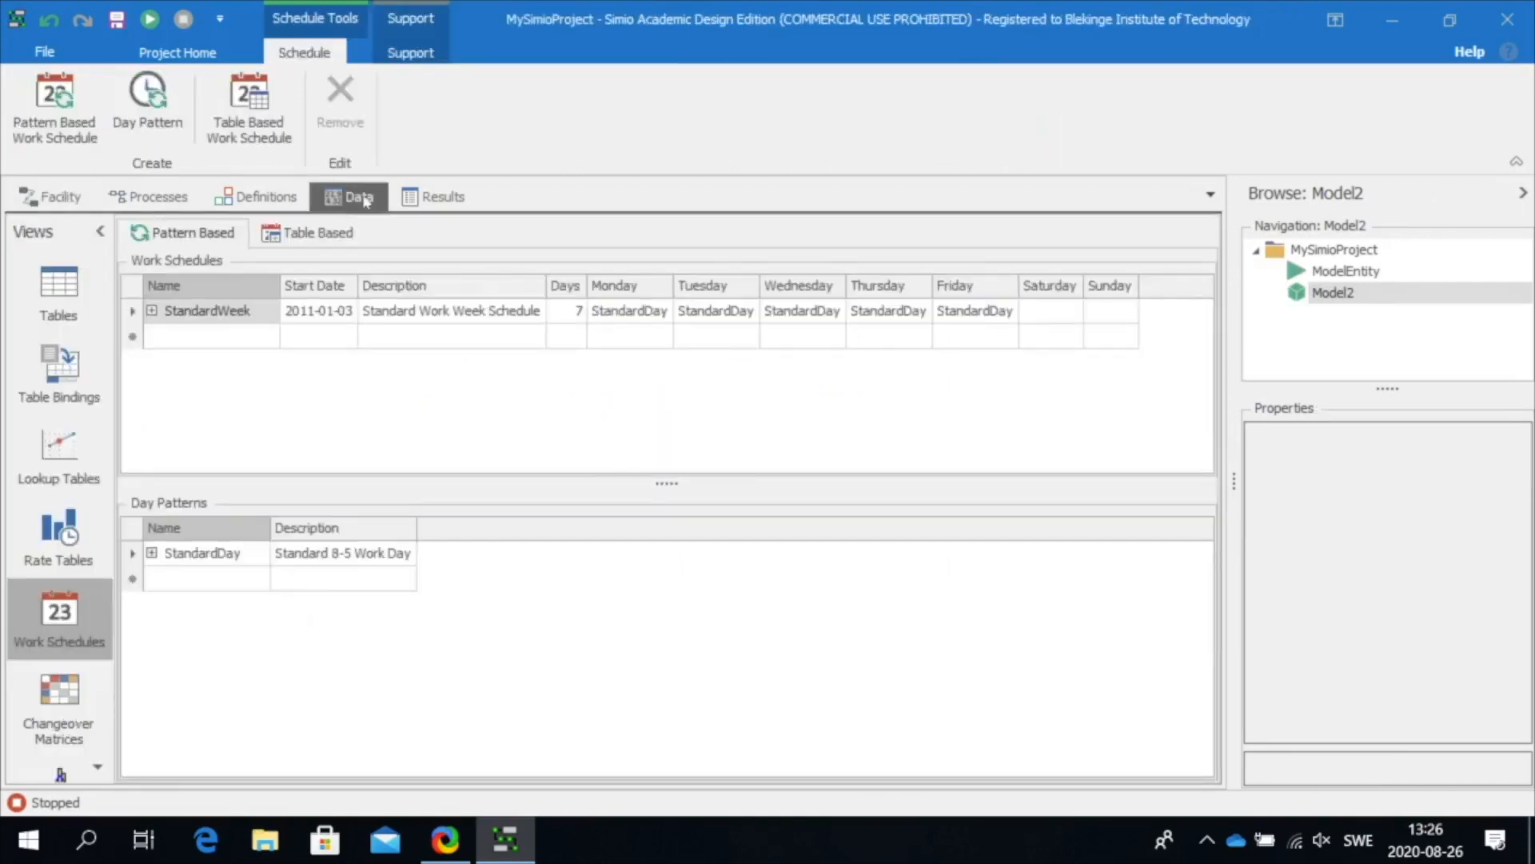
left_click(73, 622)
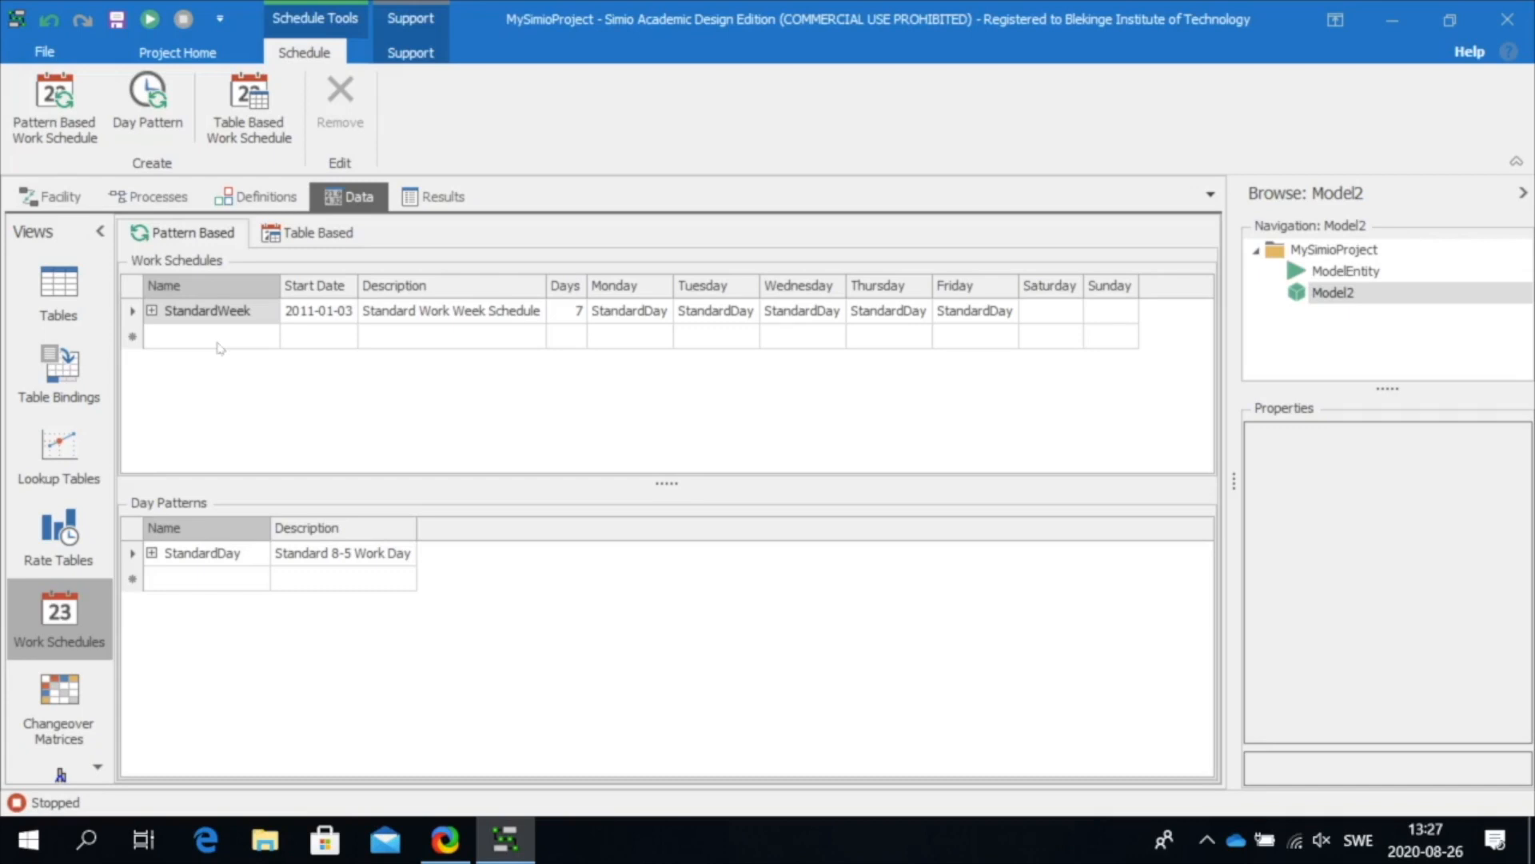
left_click(151, 311)
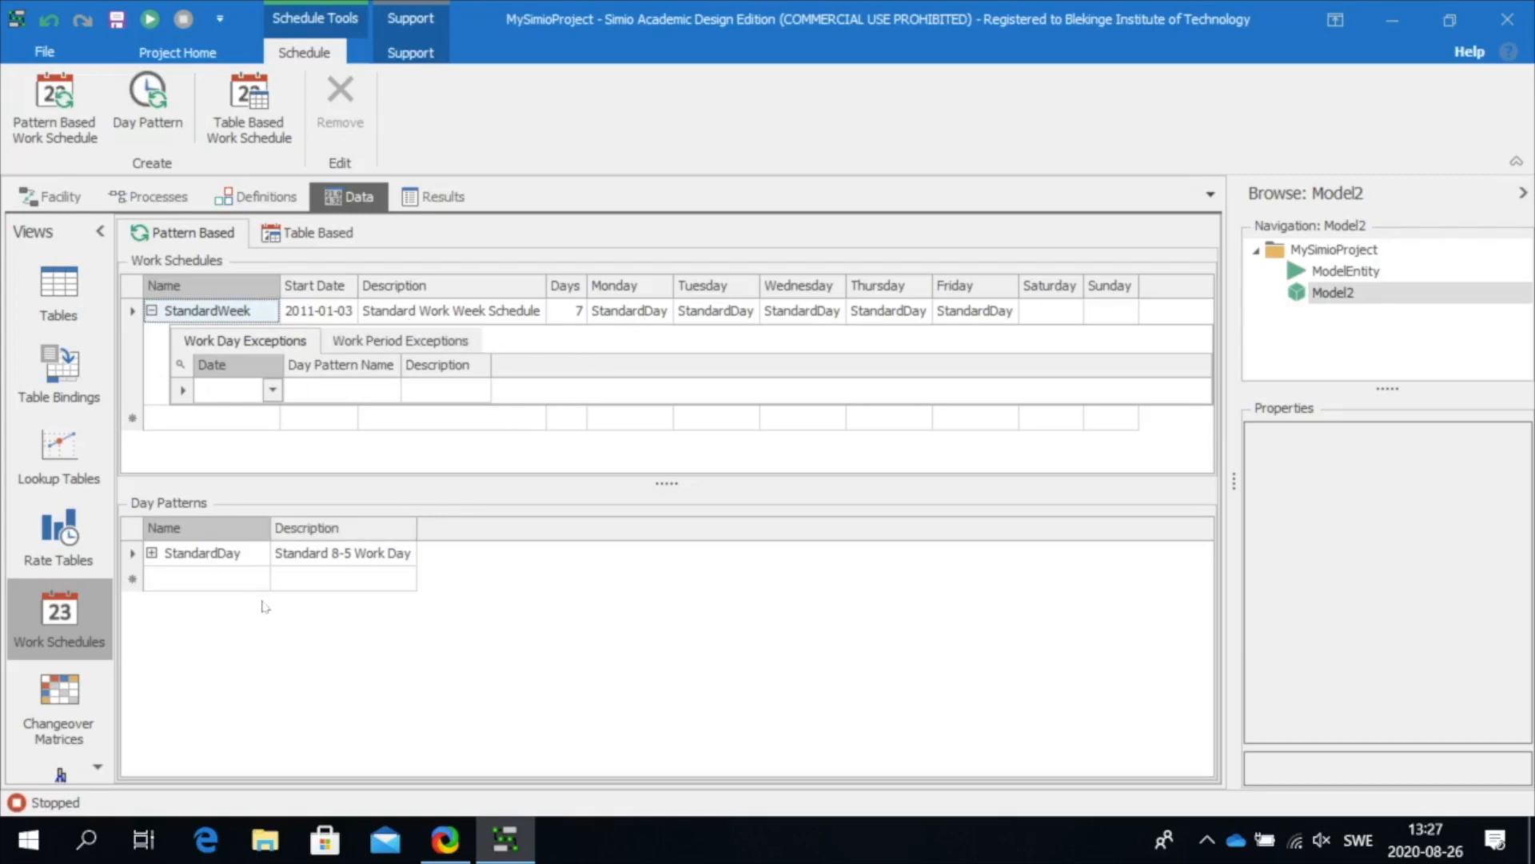
left_click(151, 552)
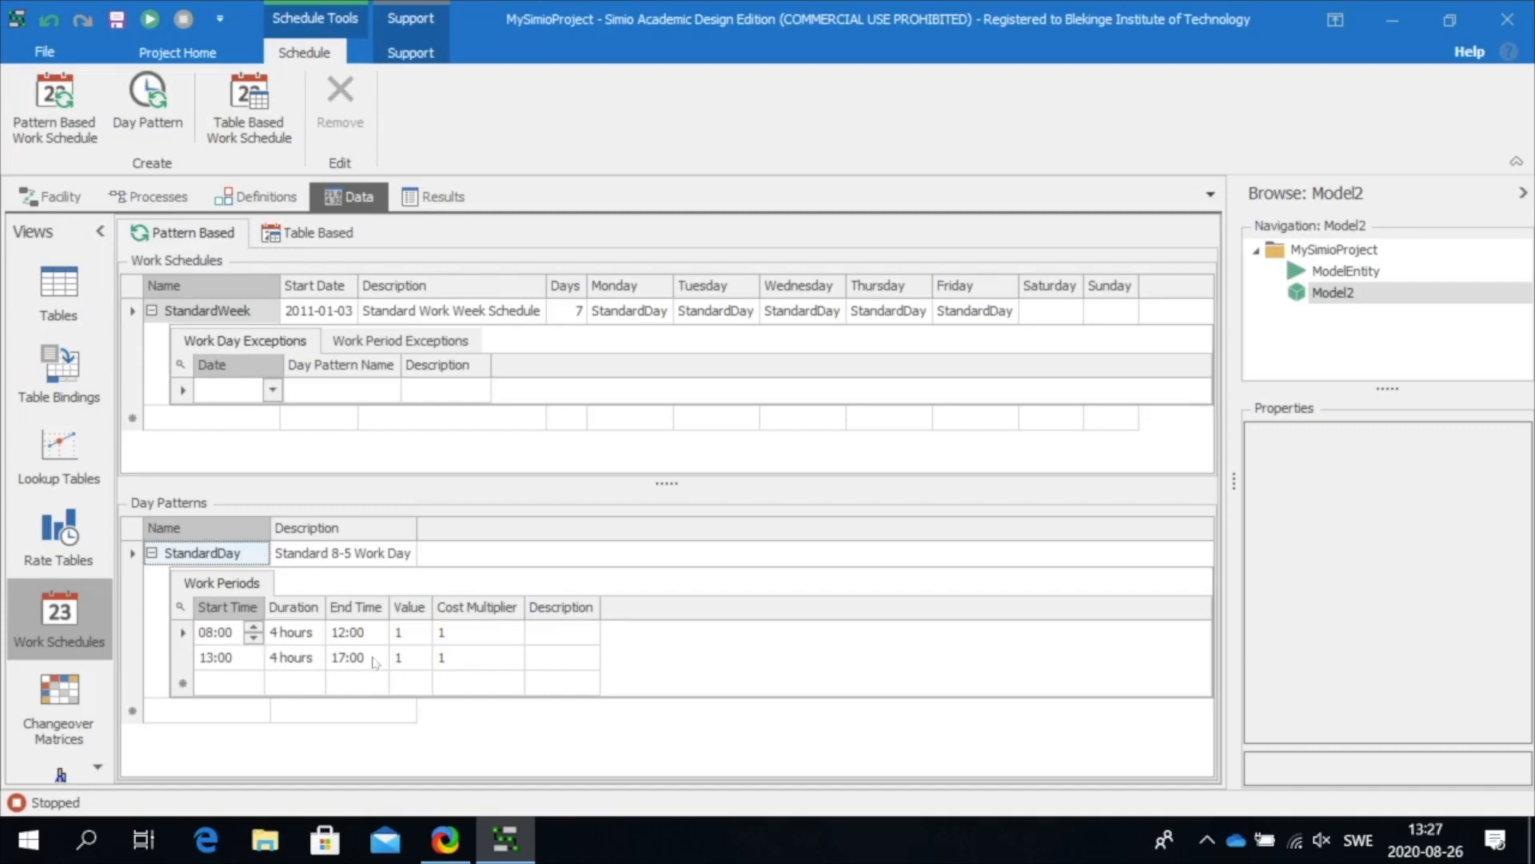
left_click(151, 554)
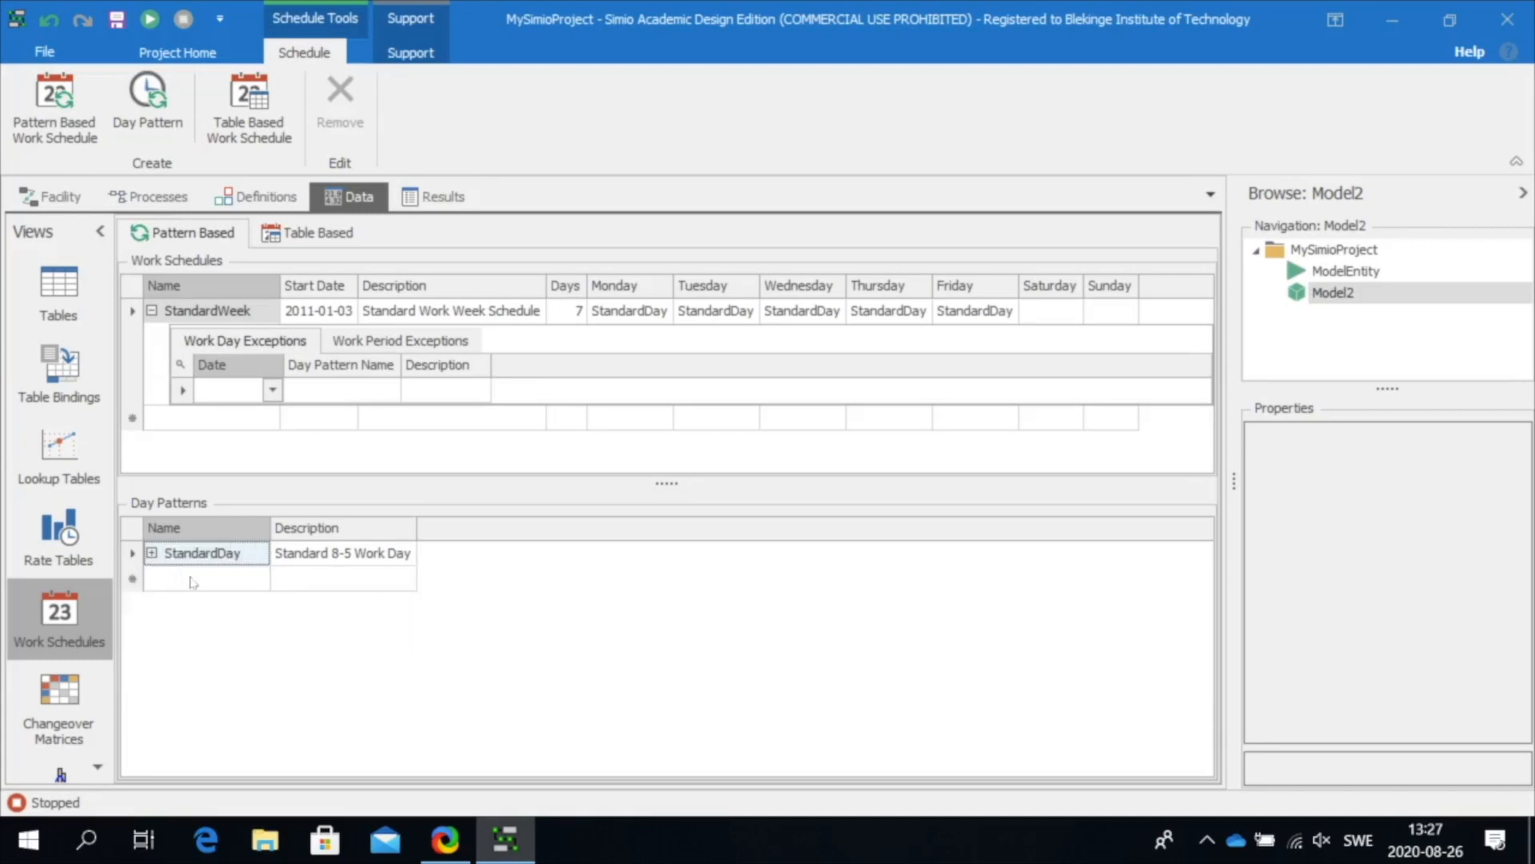
- Add a new day pattern named HalfDay below StandardDay
left_click(185, 577)
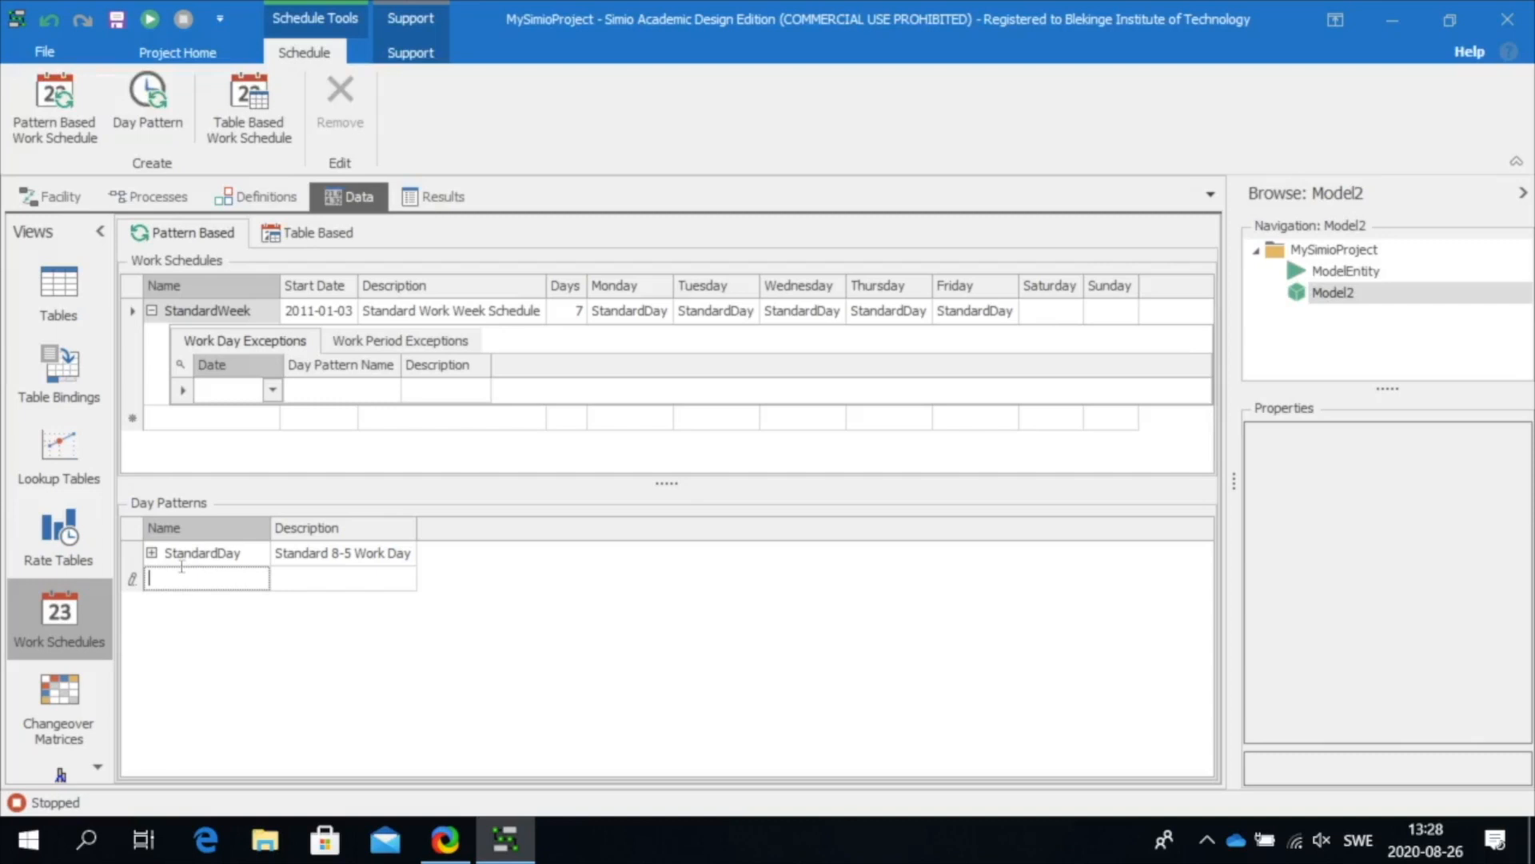
type("HalfDAy")
key("Left")
key("BackSpace")
type("a")
key("Return")
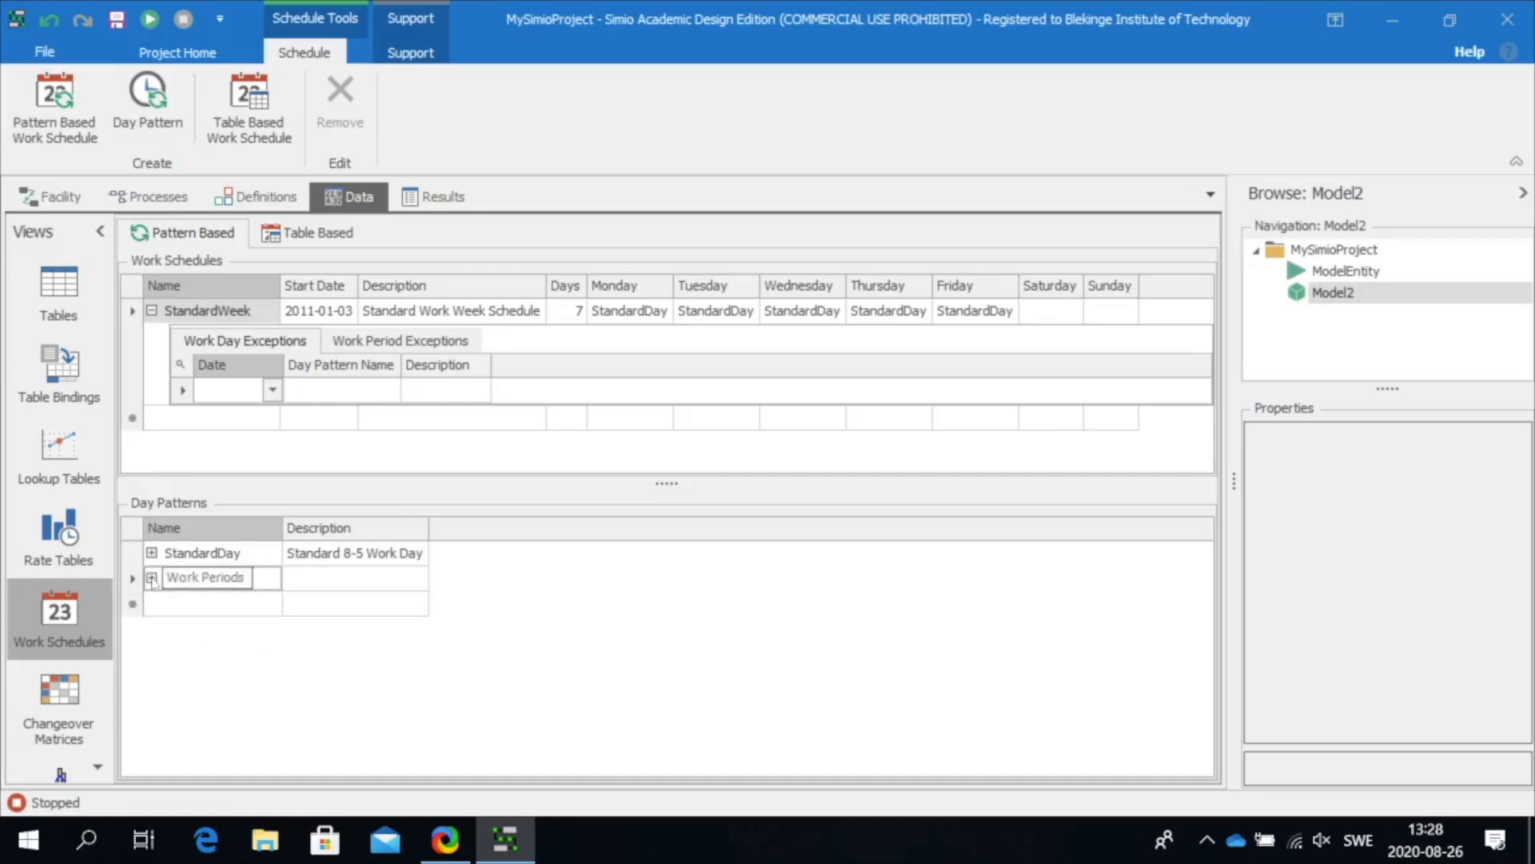
- Give the HalfDay pattern a work period starting at 10:00 with a duration of 4 hours
left_click(152, 579)
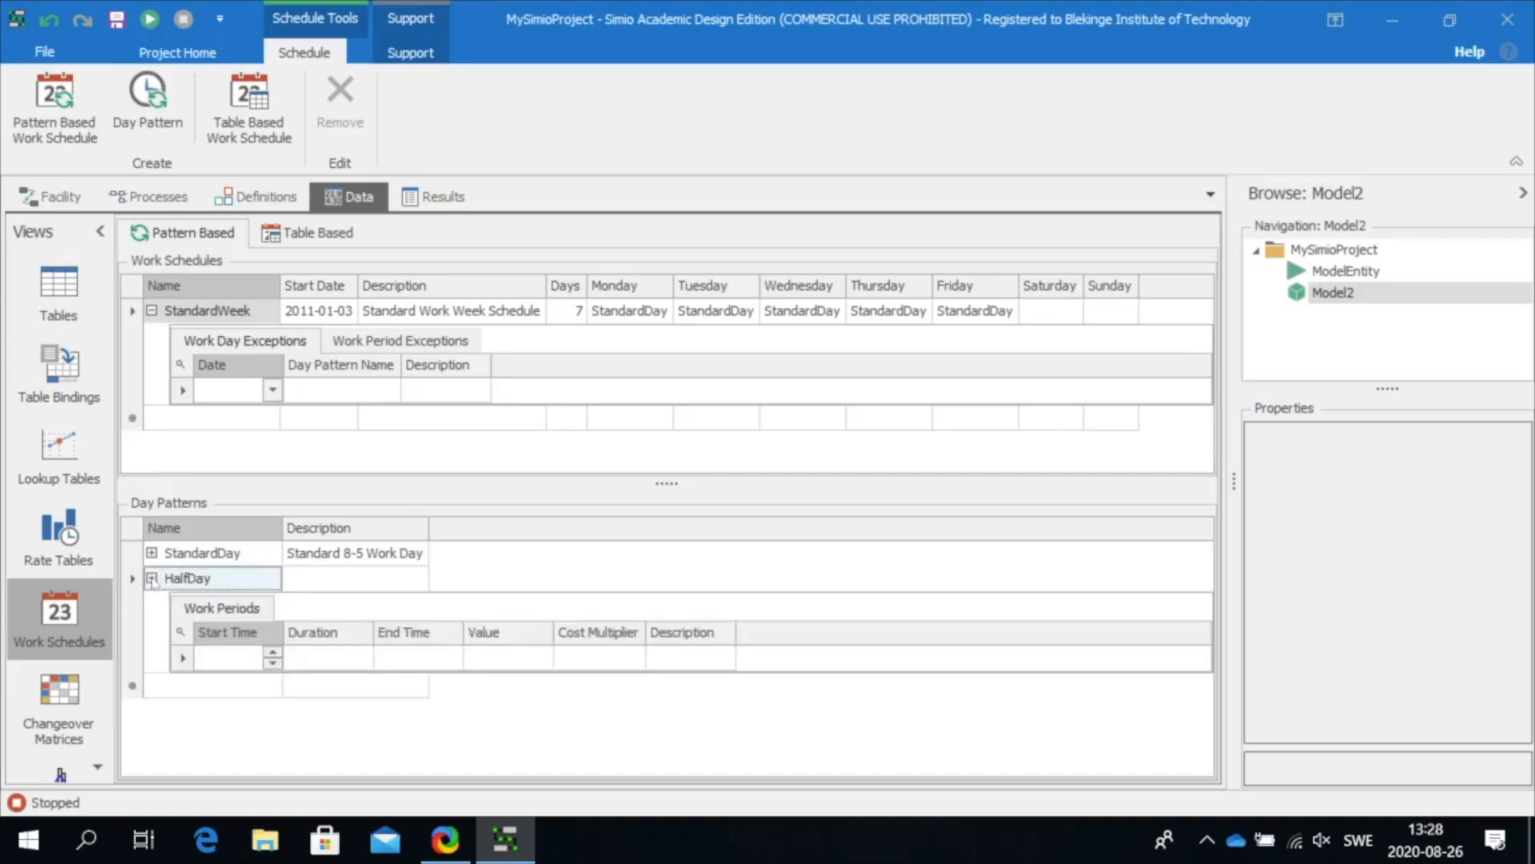
left_click(251, 656)
type("10:00")
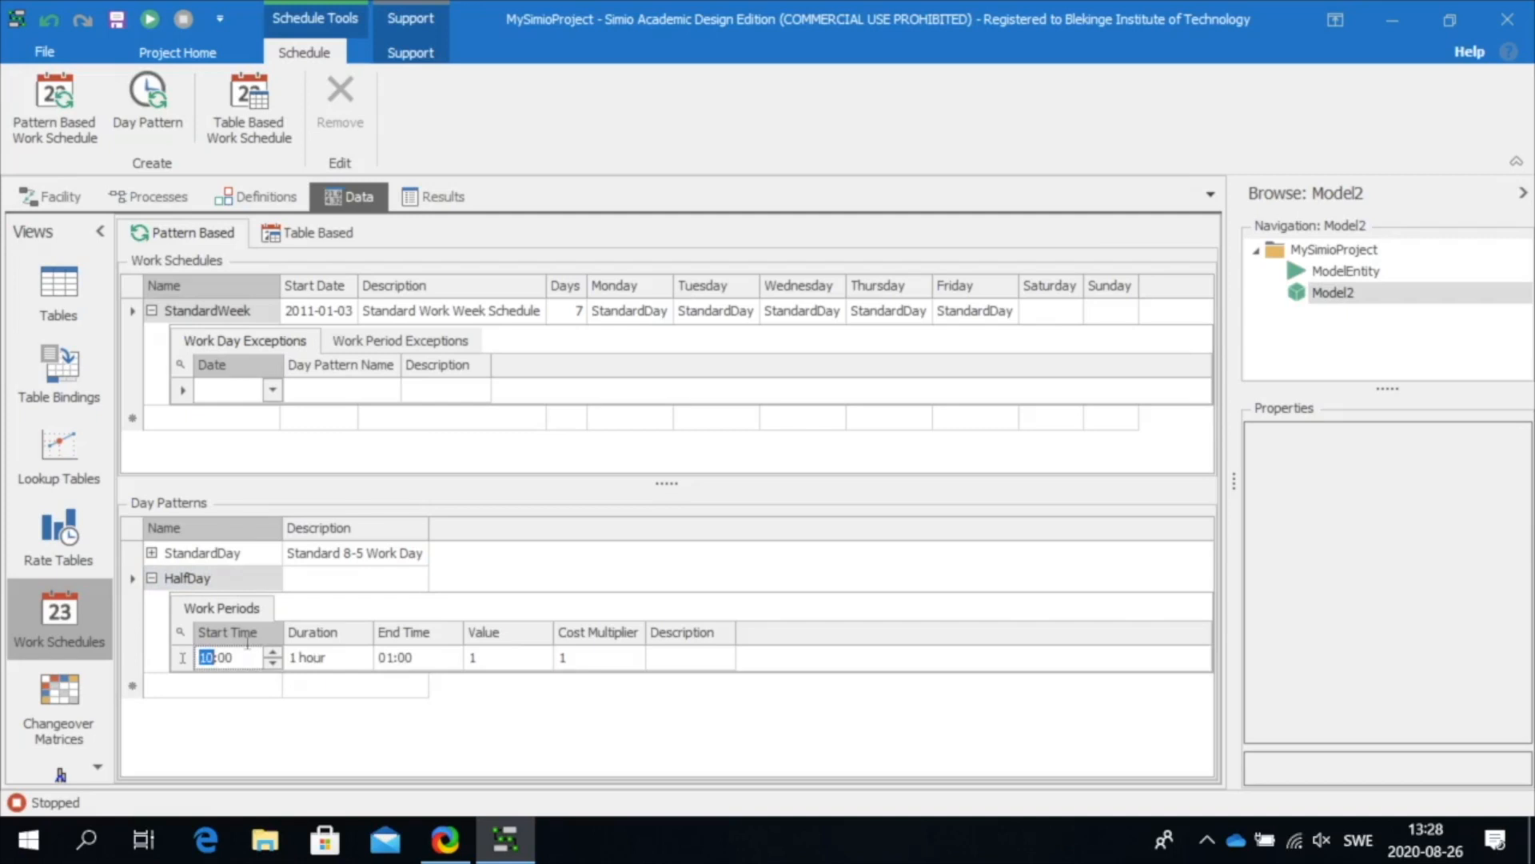
left_click(302, 657)
type("4")
left_click(477, 708)
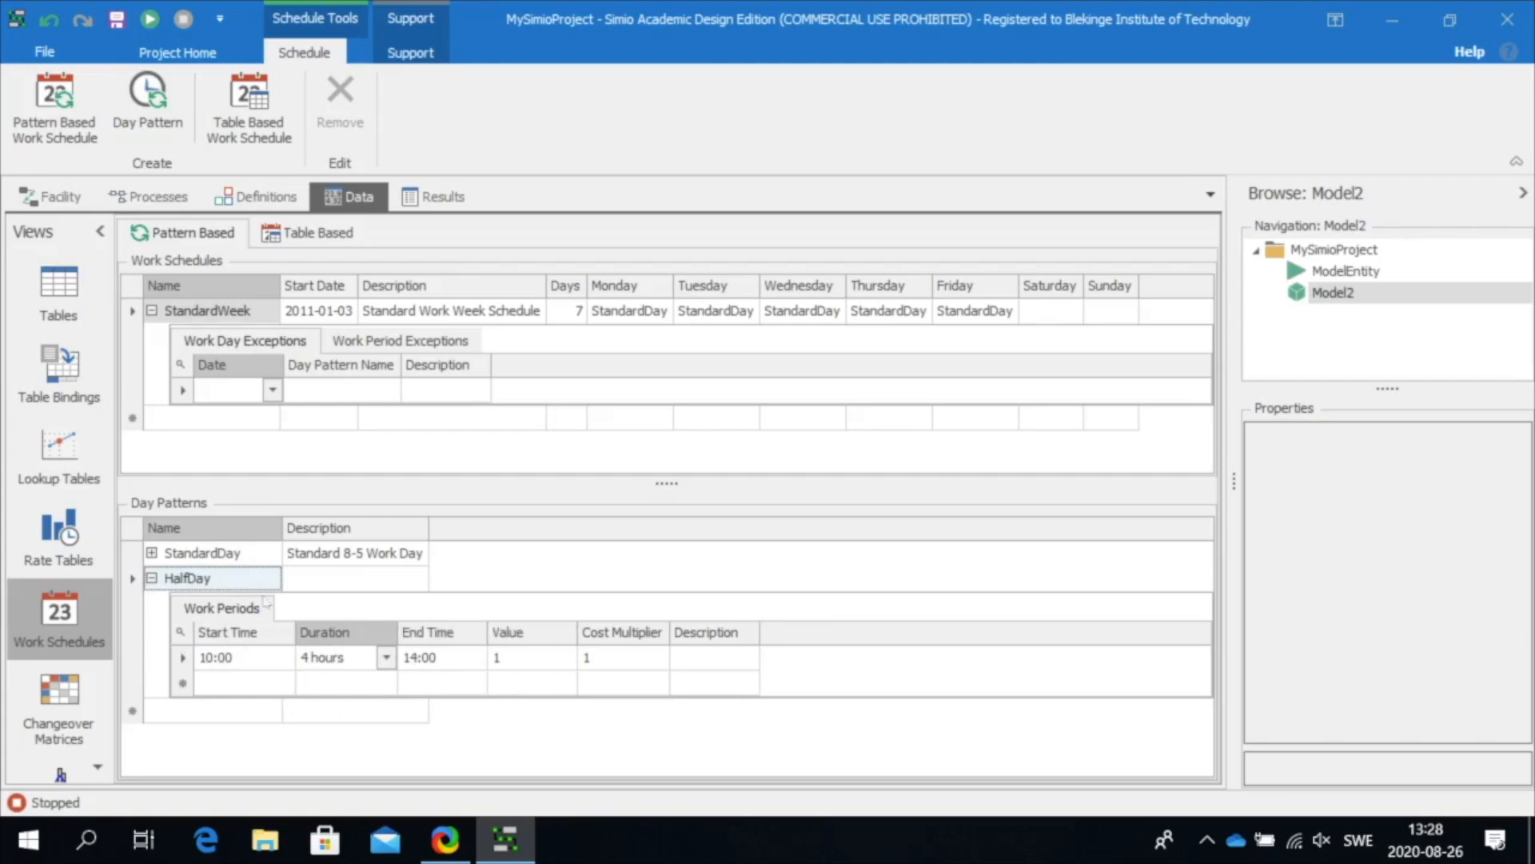
left_click(360, 574)
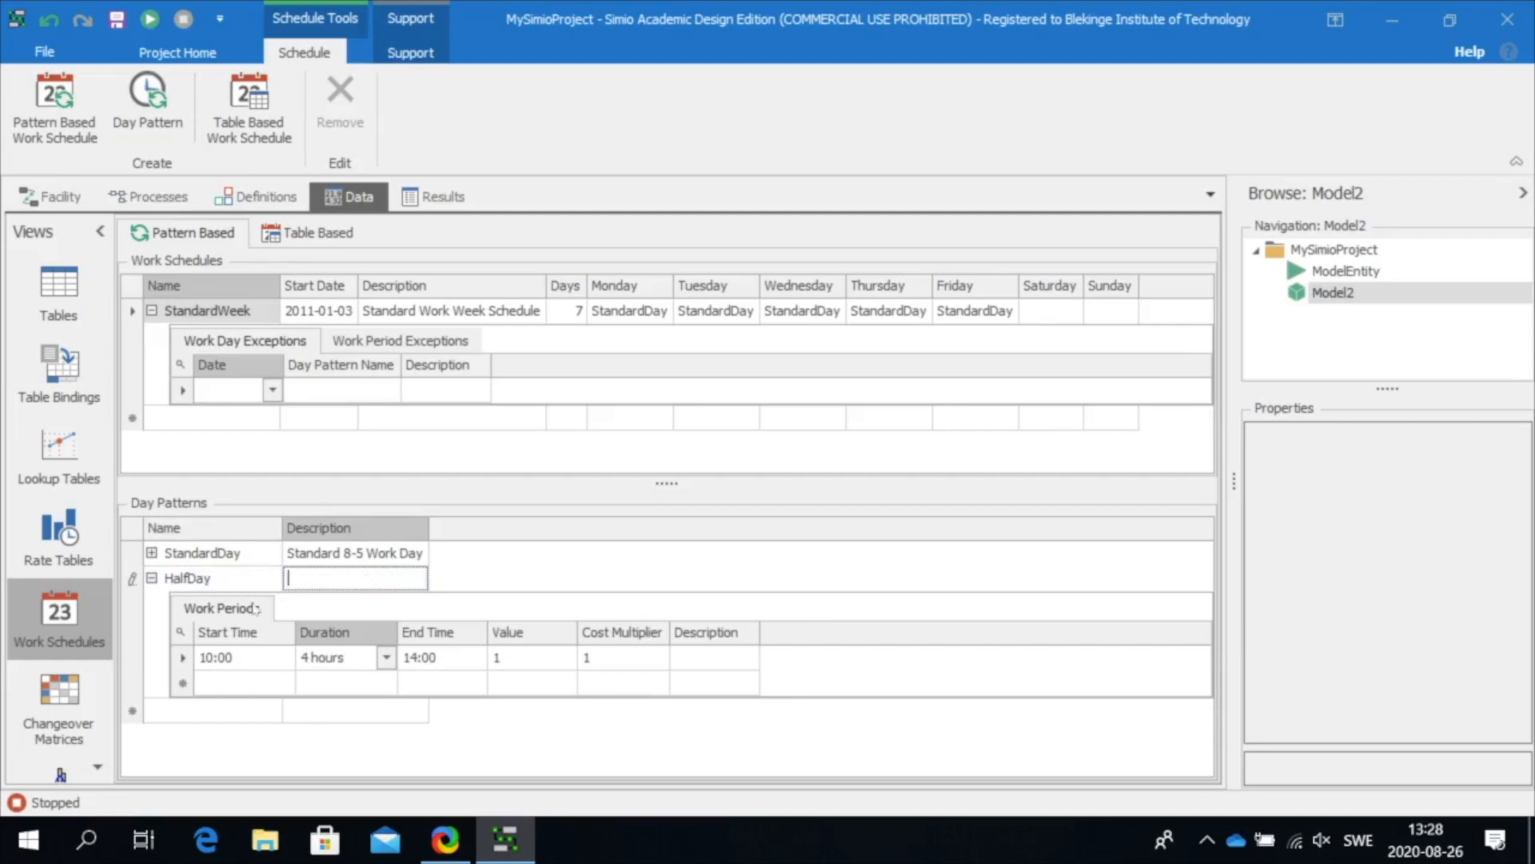
- Assign the HalfDay pattern to Saturday and Sunday in the StandardWeek schedule
left_click(1067, 312)
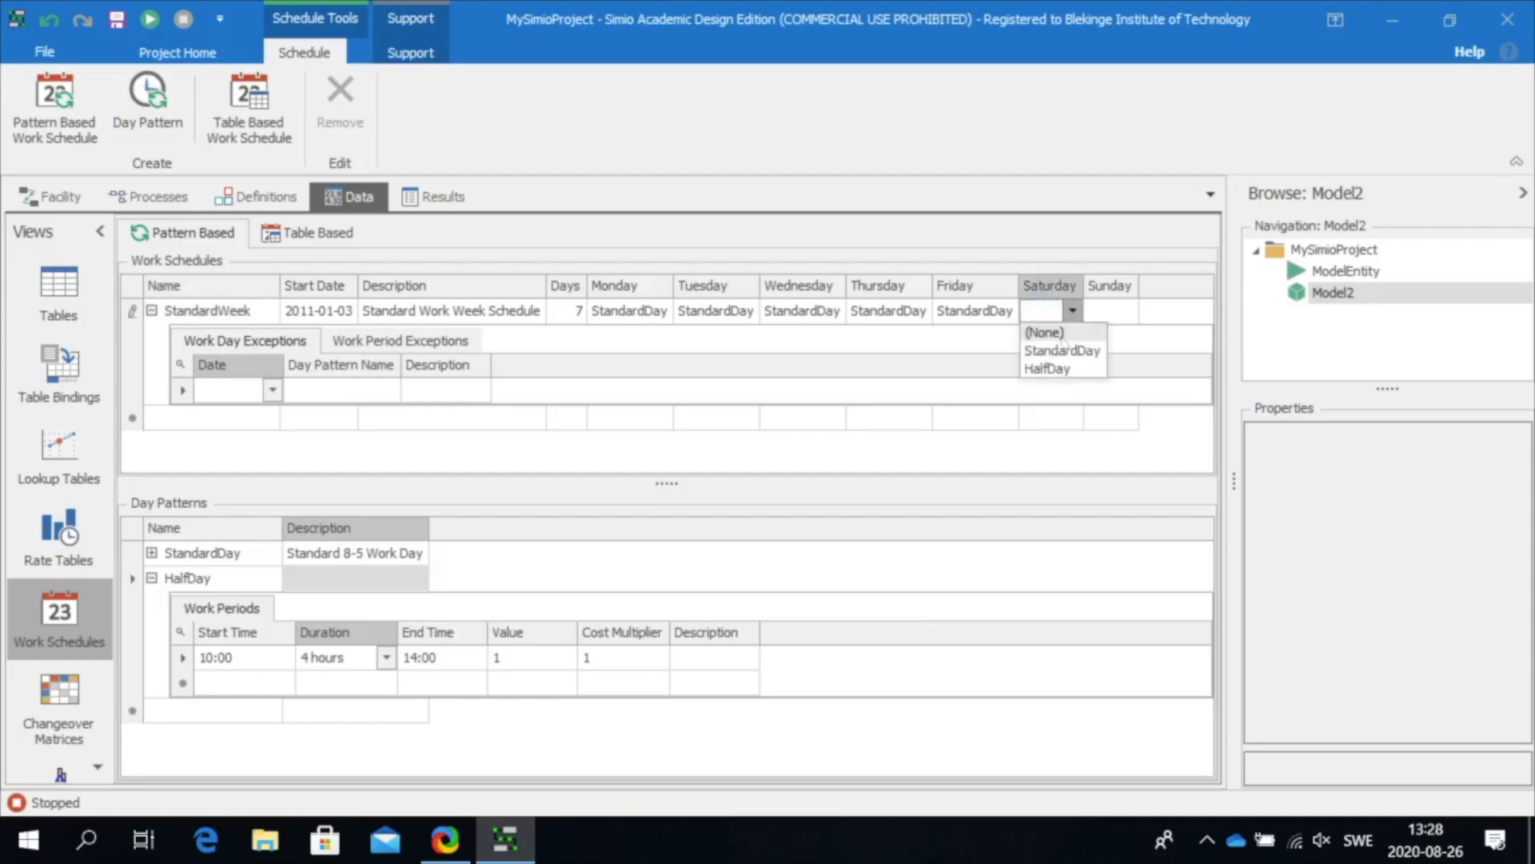
left_click(1061, 367)
left_click(1112, 308)
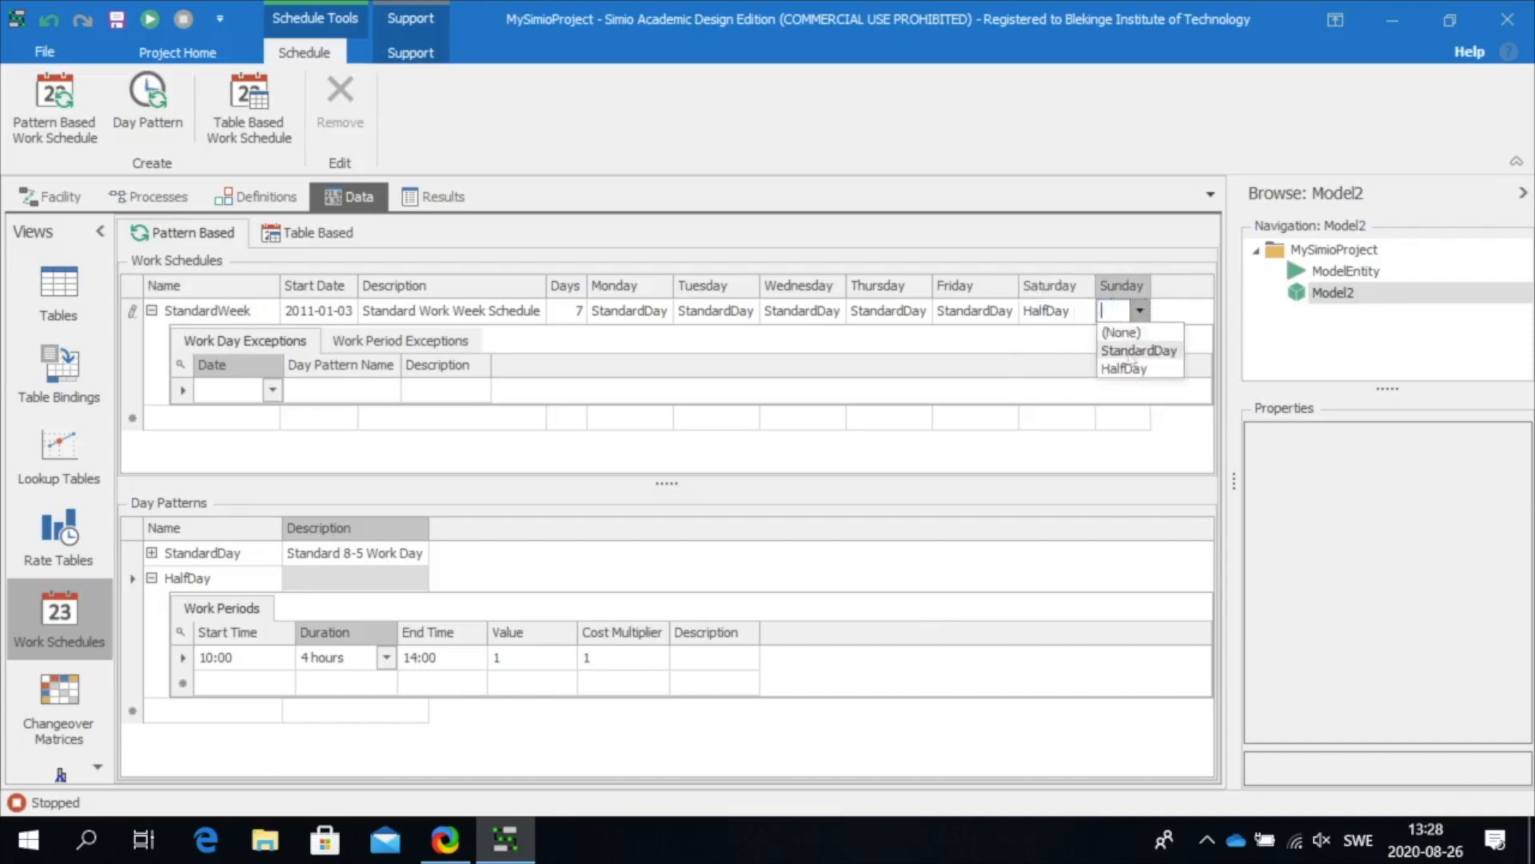
left_click(1129, 367)
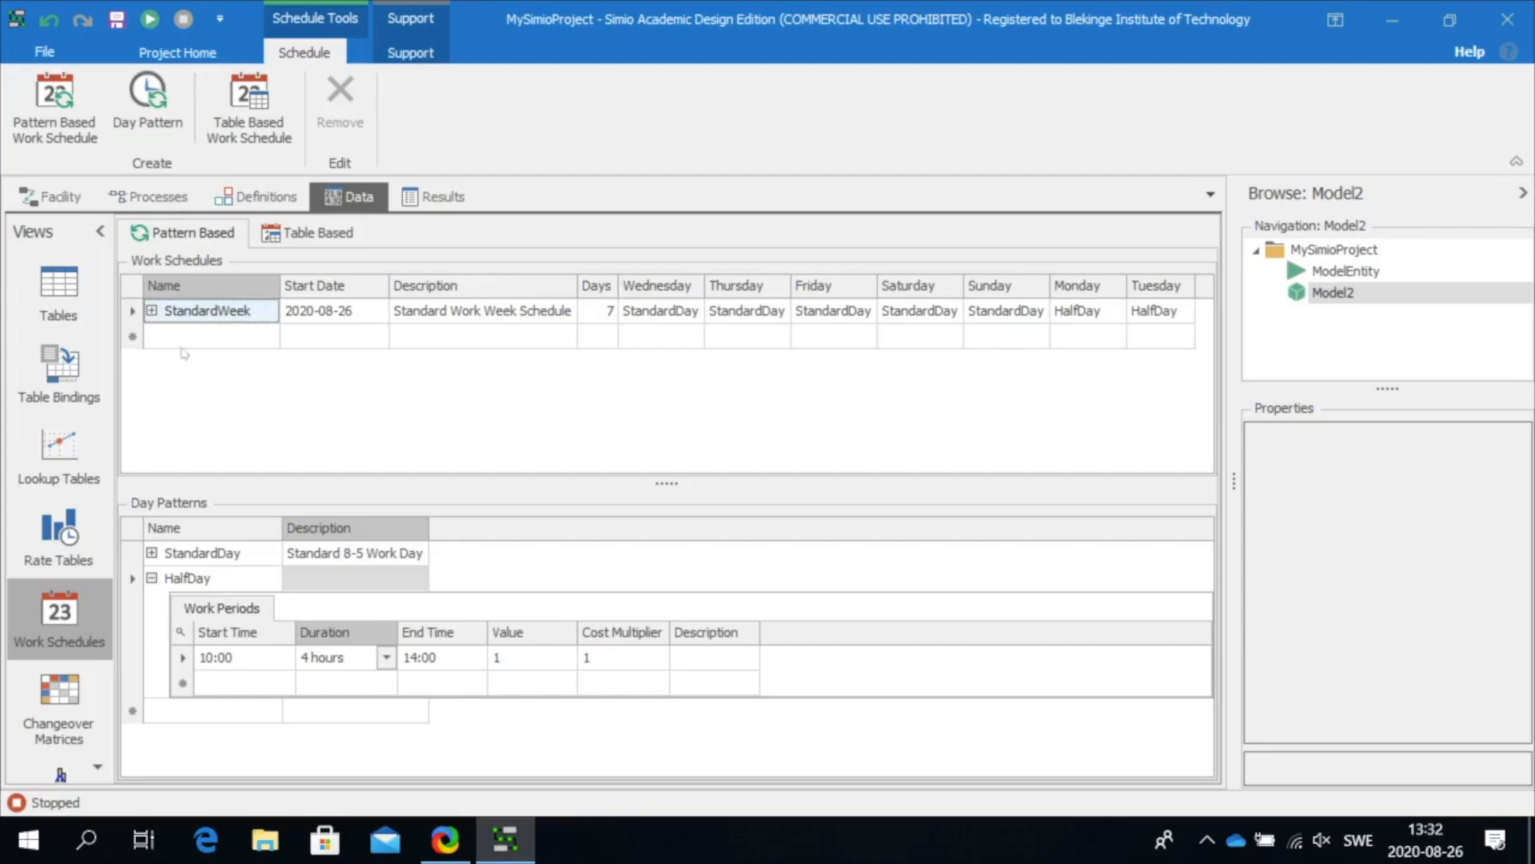
- Set the date of StandardWeek's first work day exception to 2020-12-25
left_click(150, 312)
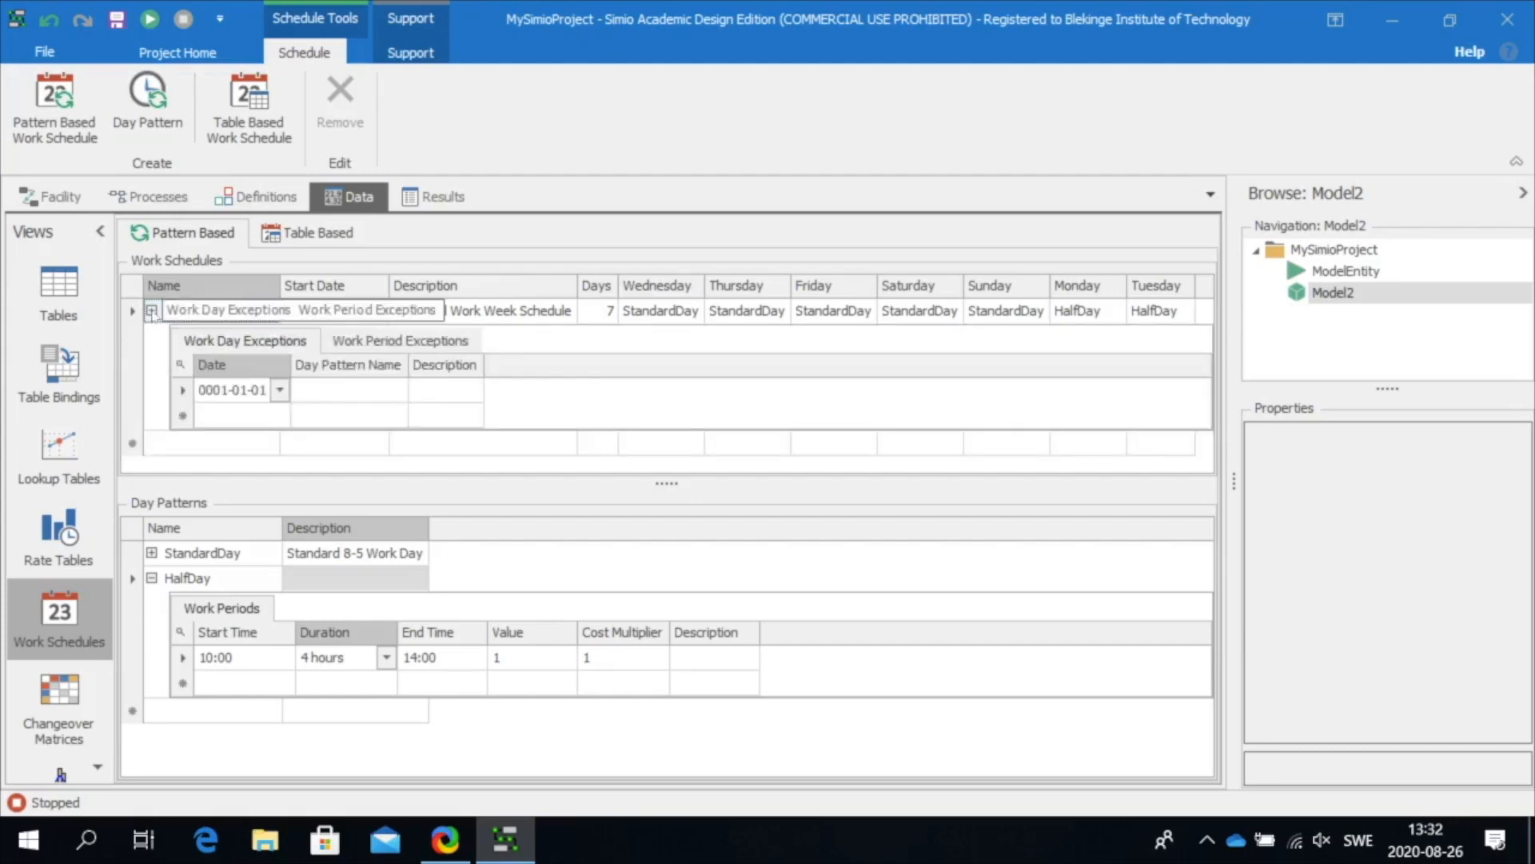
left_click(287, 394)
left_click(281, 391)
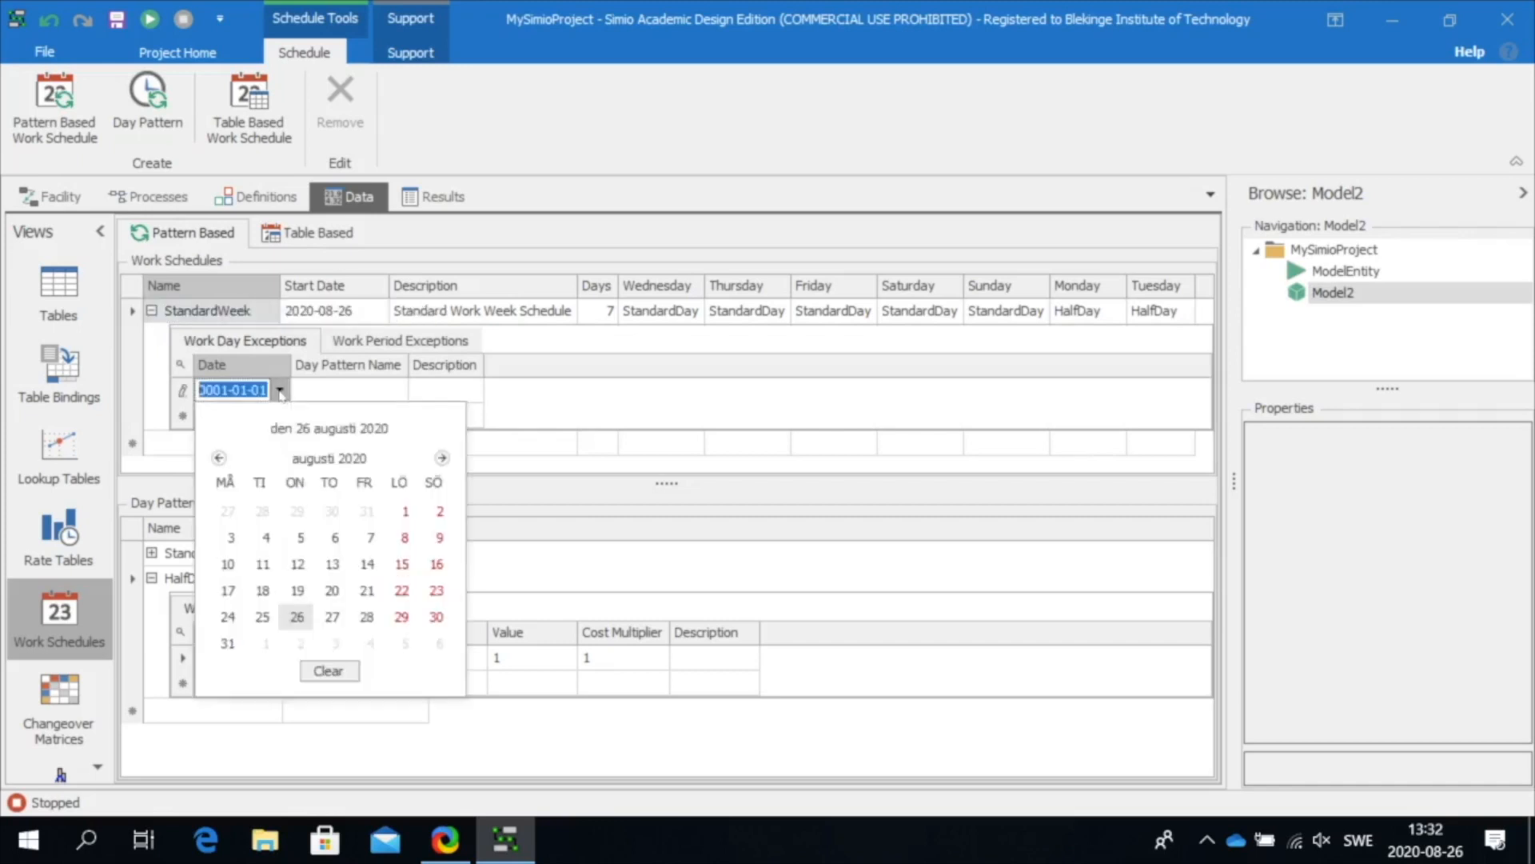
left_click(441, 459)
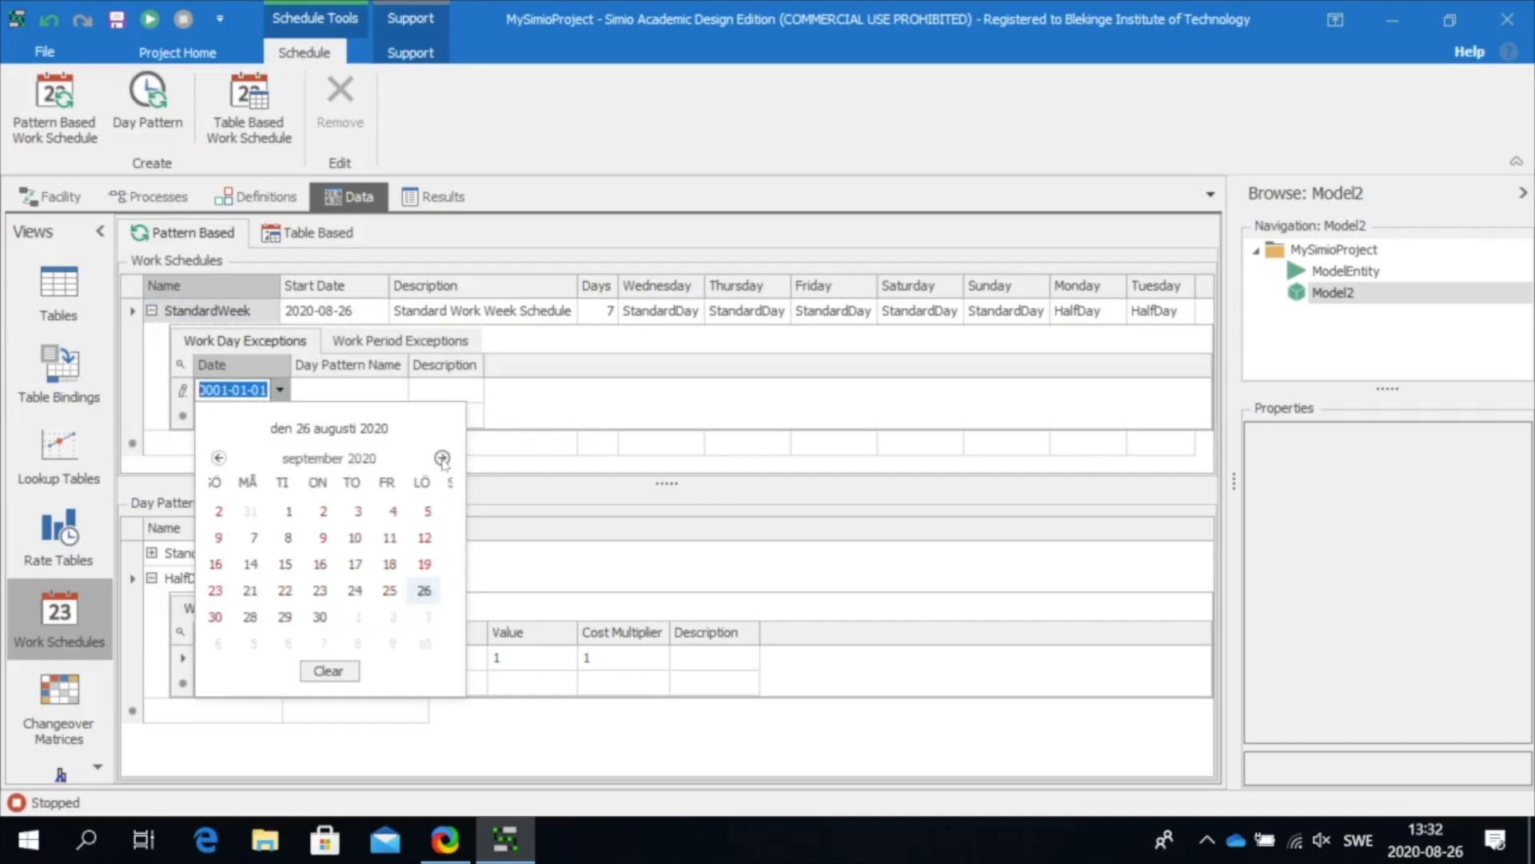
left_click(442, 458)
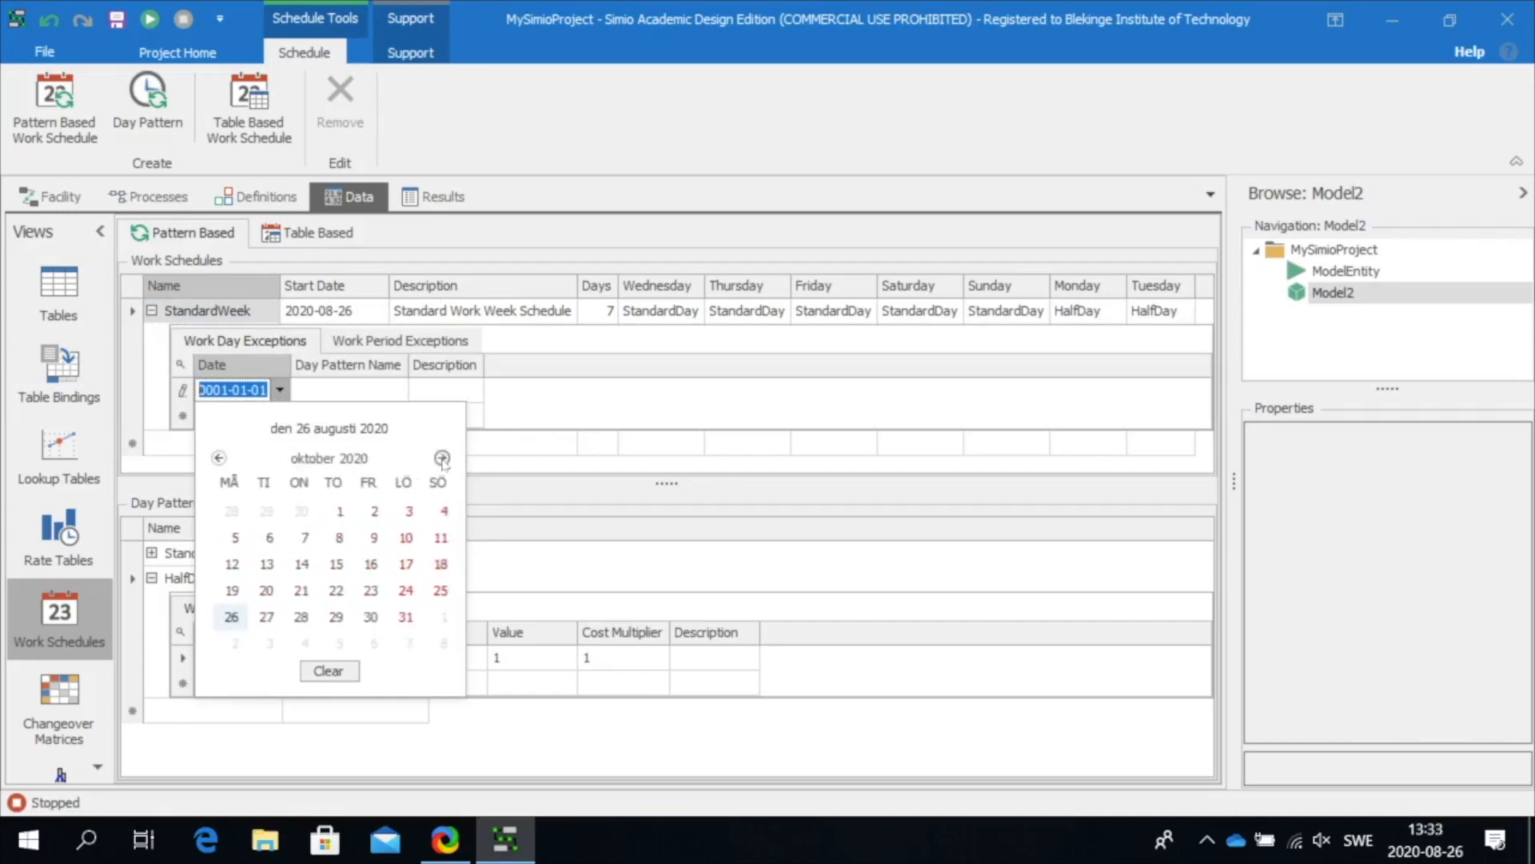
left_click(442, 459)
left_click(442, 458)
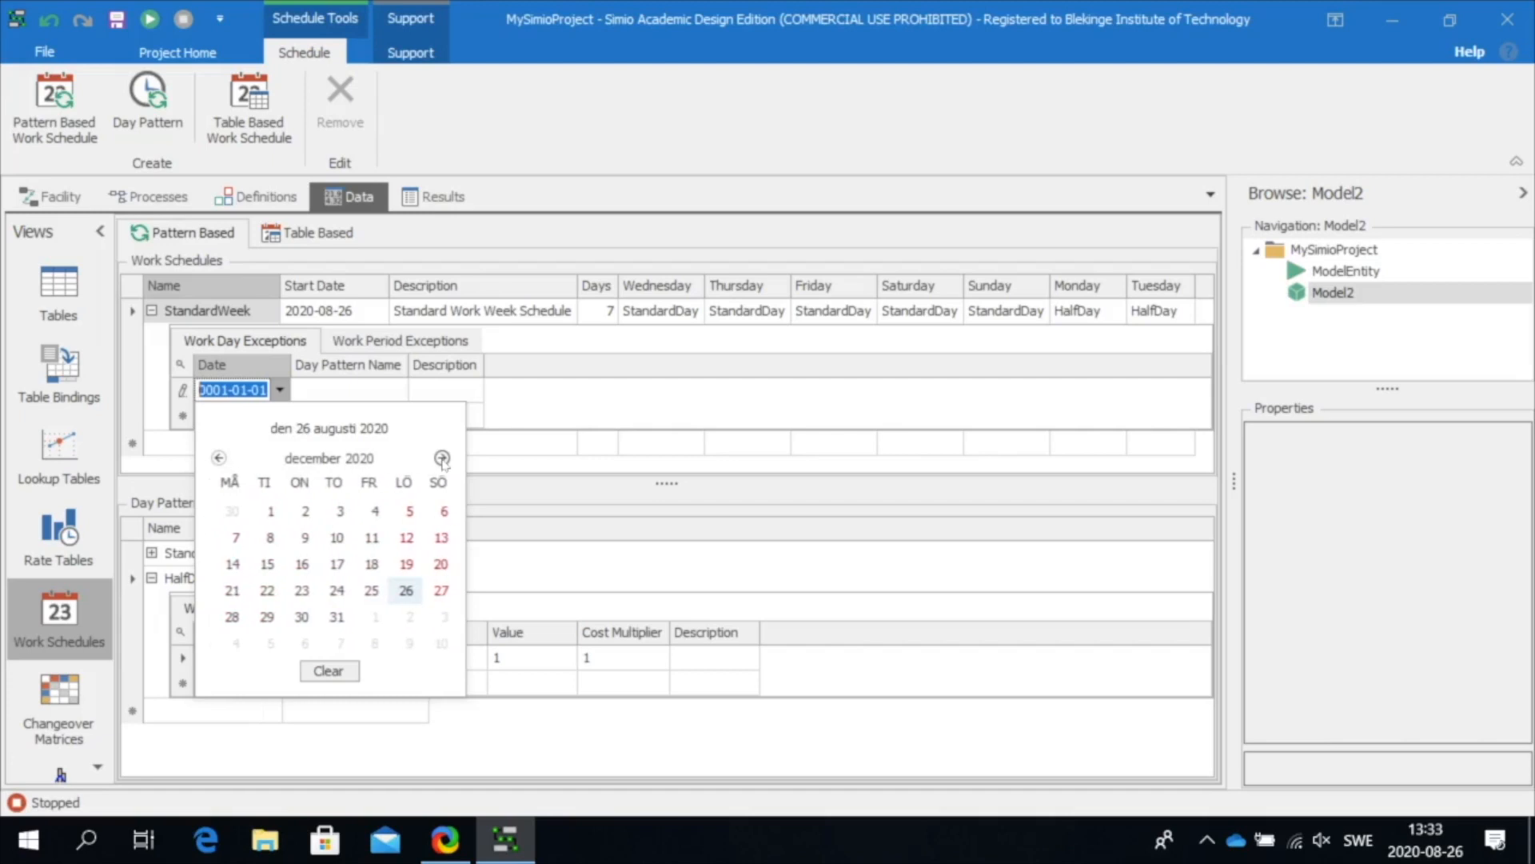
left_click(367, 591)
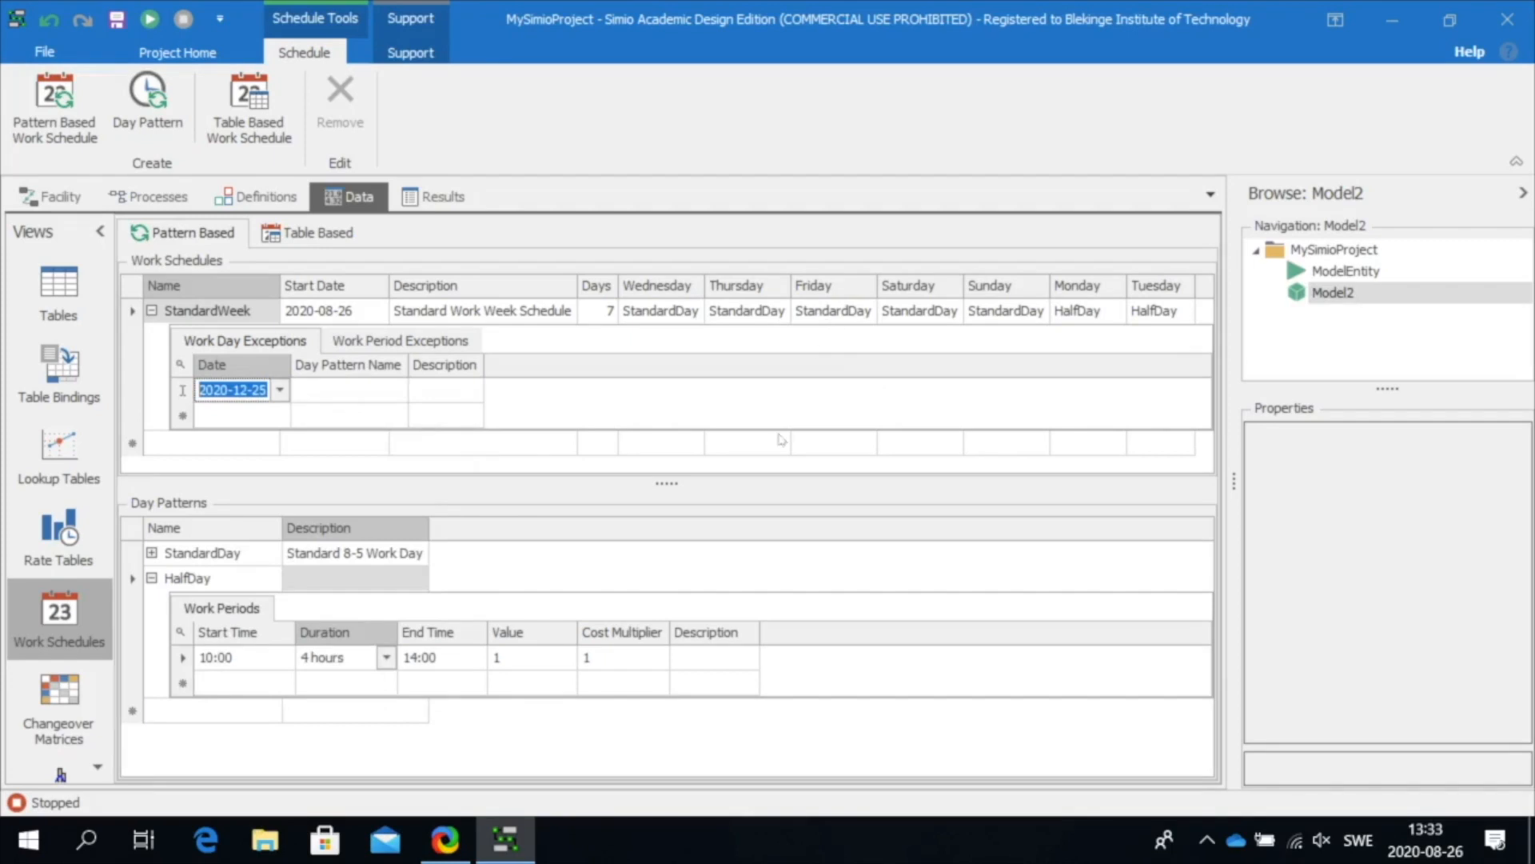
- Add a second work day exception to StandardWeek dated 2021-01-01
left_click(284, 415)
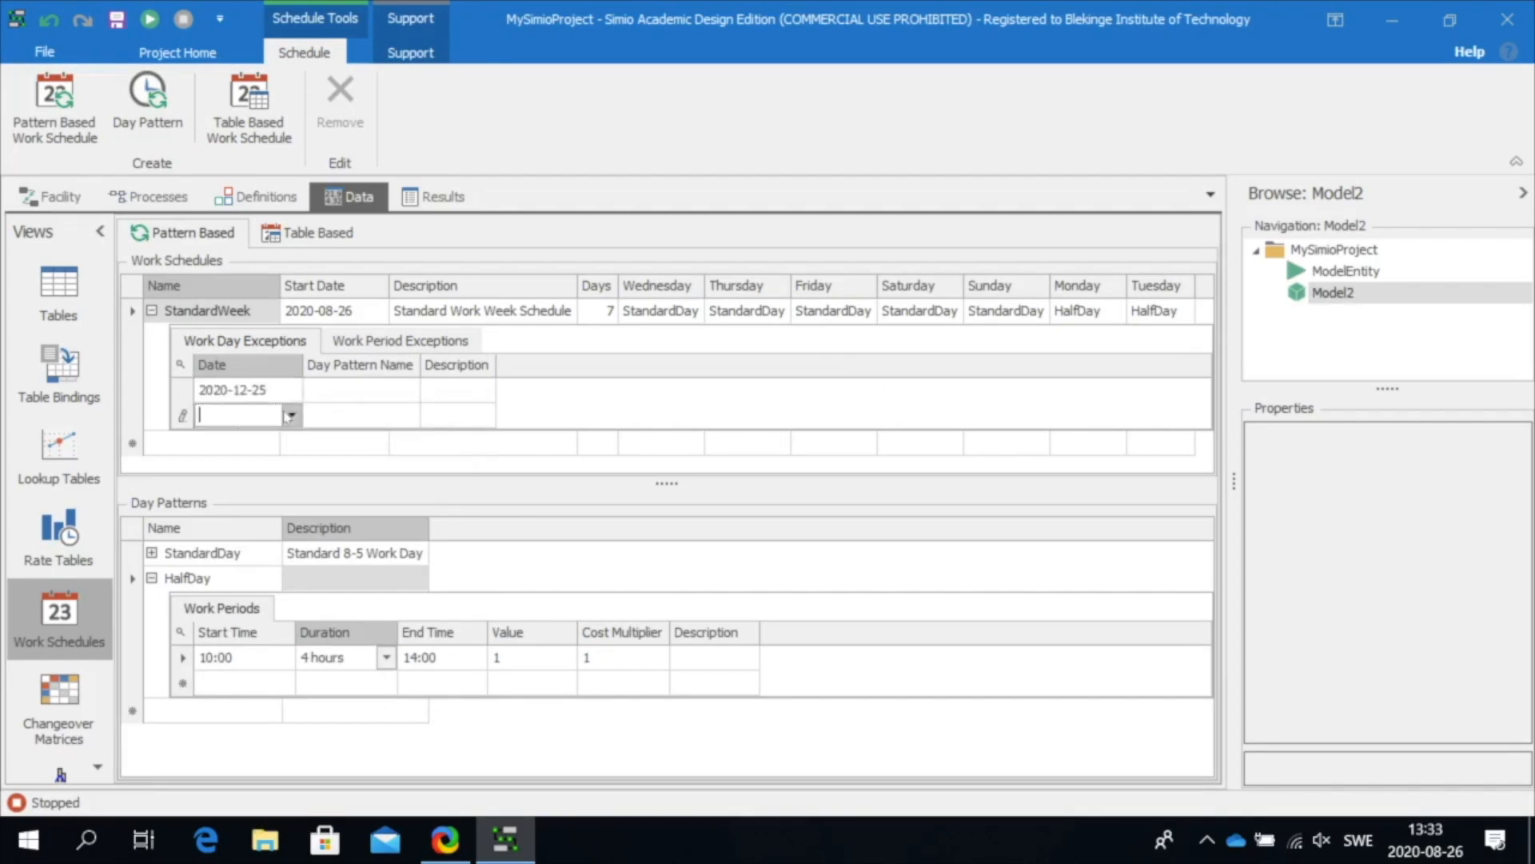
left_click(292, 415)
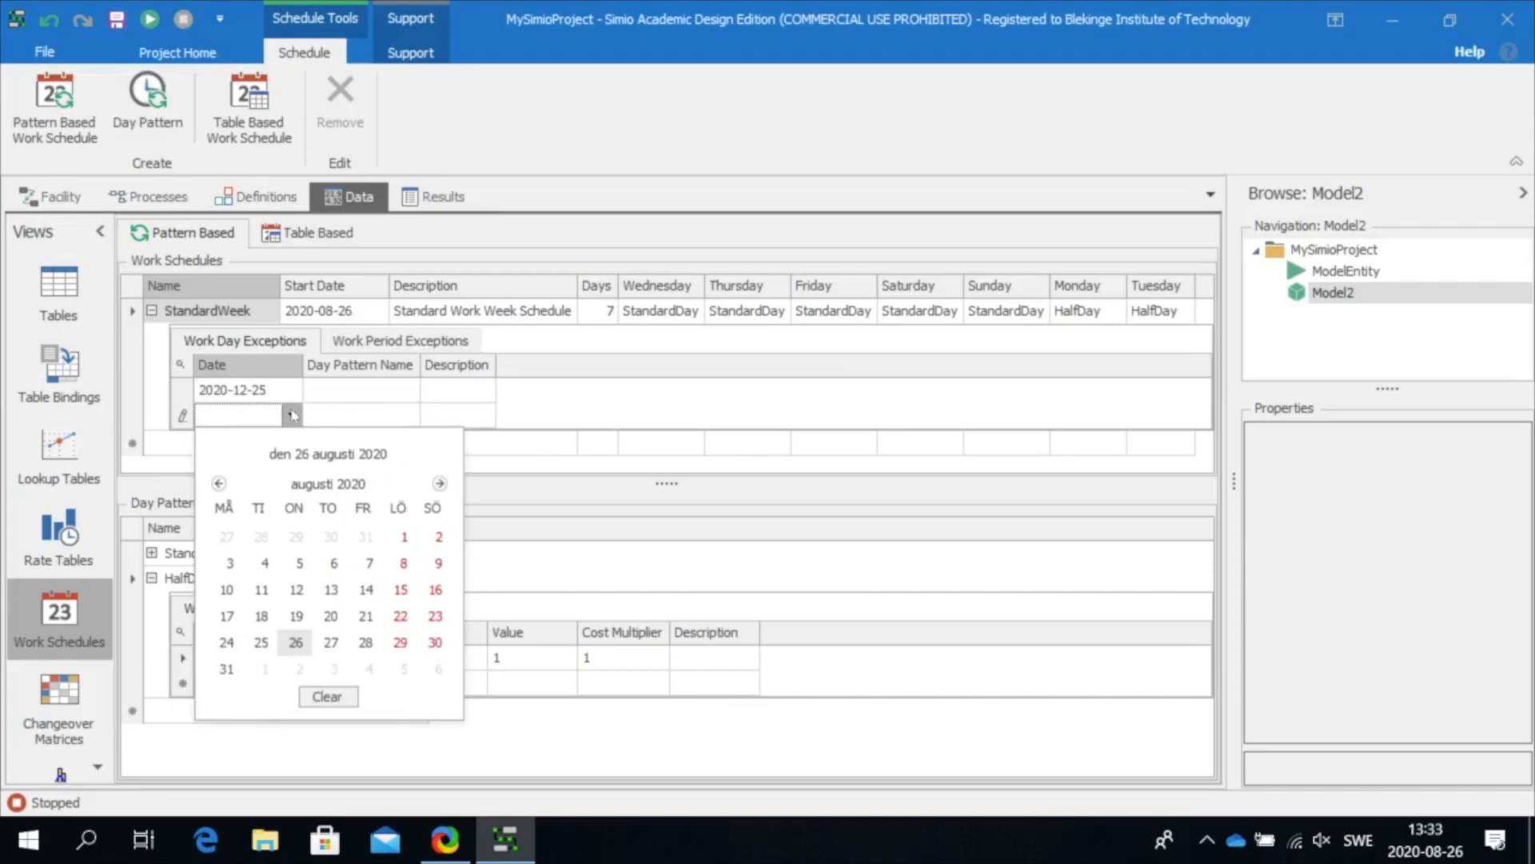
left_click(439, 483)
left_click(440, 483)
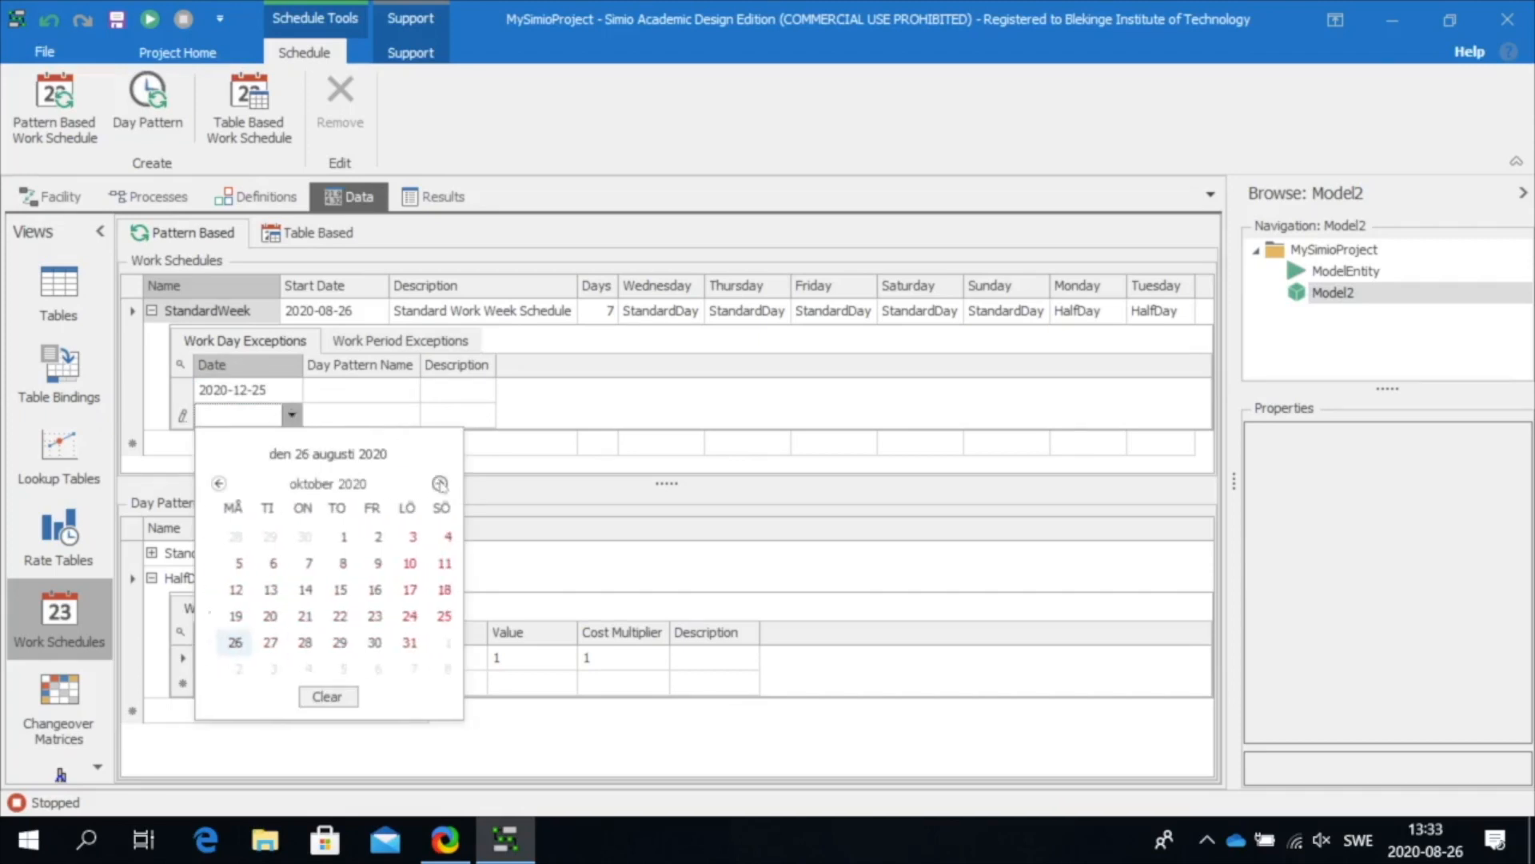
left_click(440, 483)
left_click(440, 483)
left_click(440, 483)
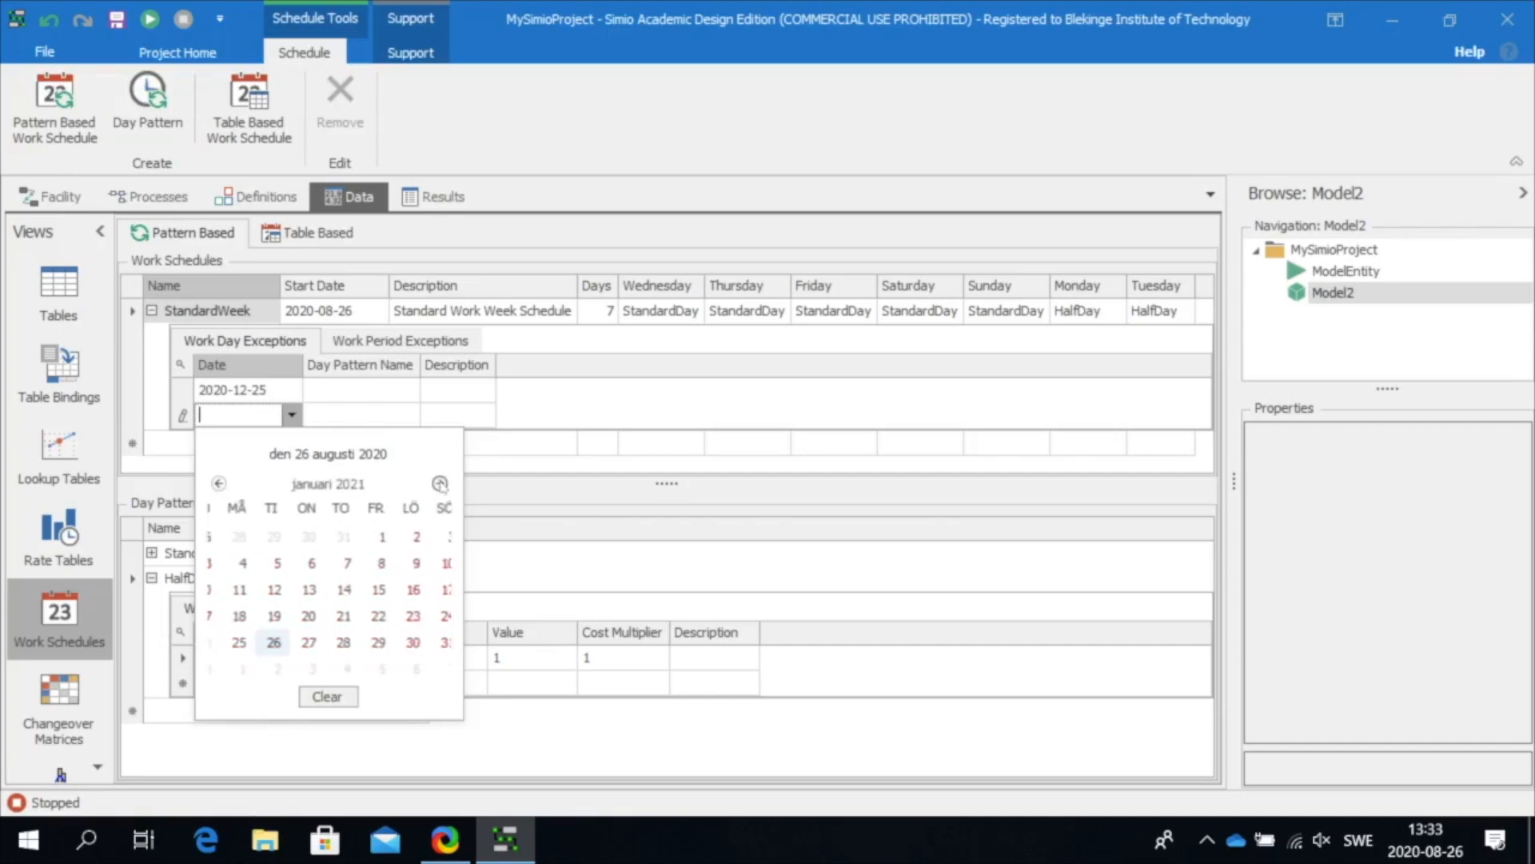
left_click(369, 536)
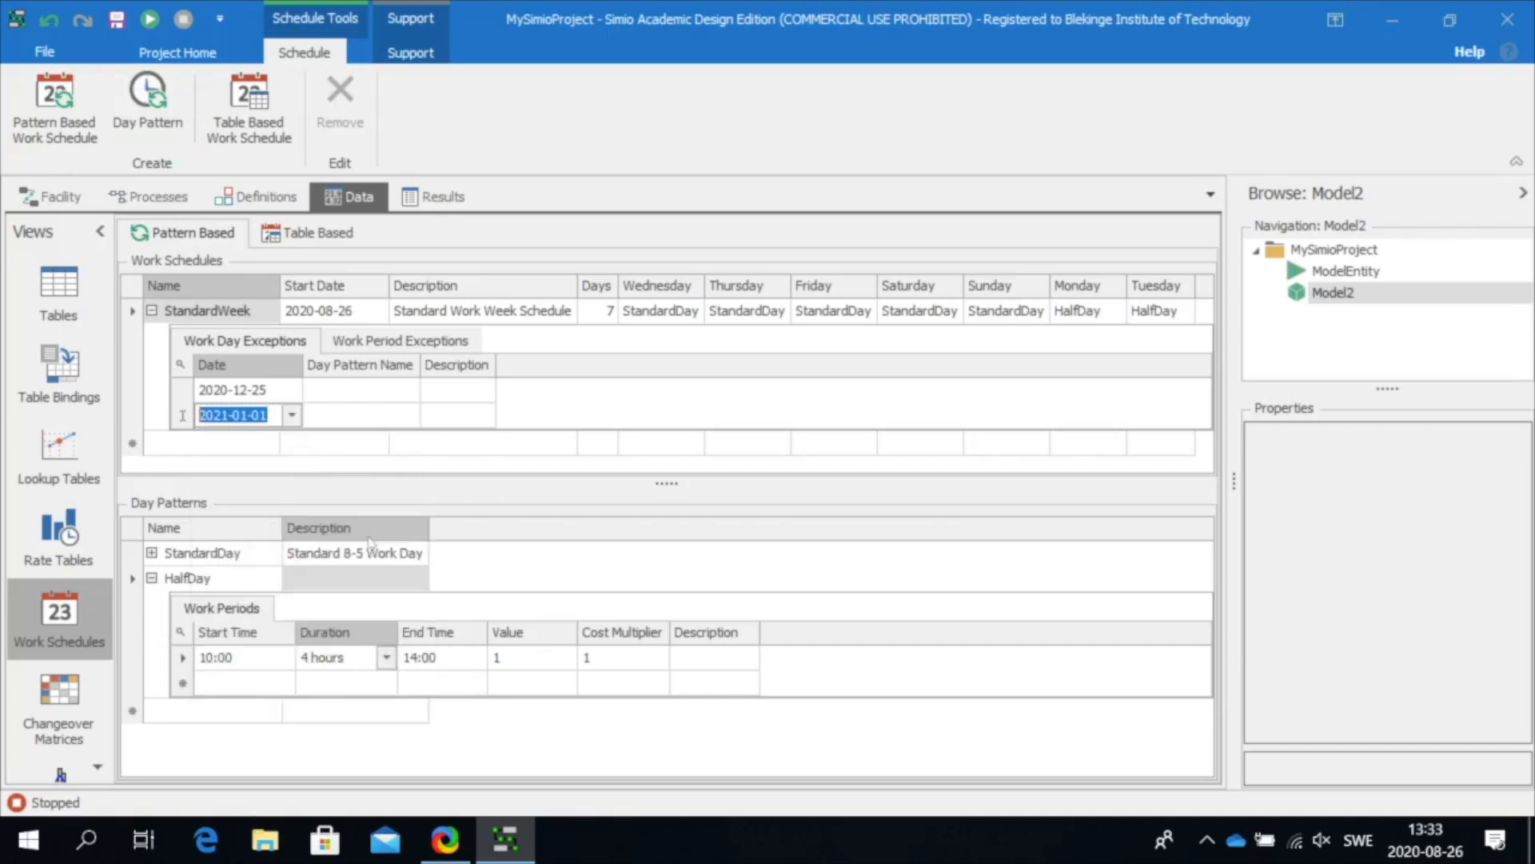
- Assign the HalfDay pattern to both work day exceptions, 2020-12-25 and 2021-01-01
left_click(373, 391)
left_click(374, 391)
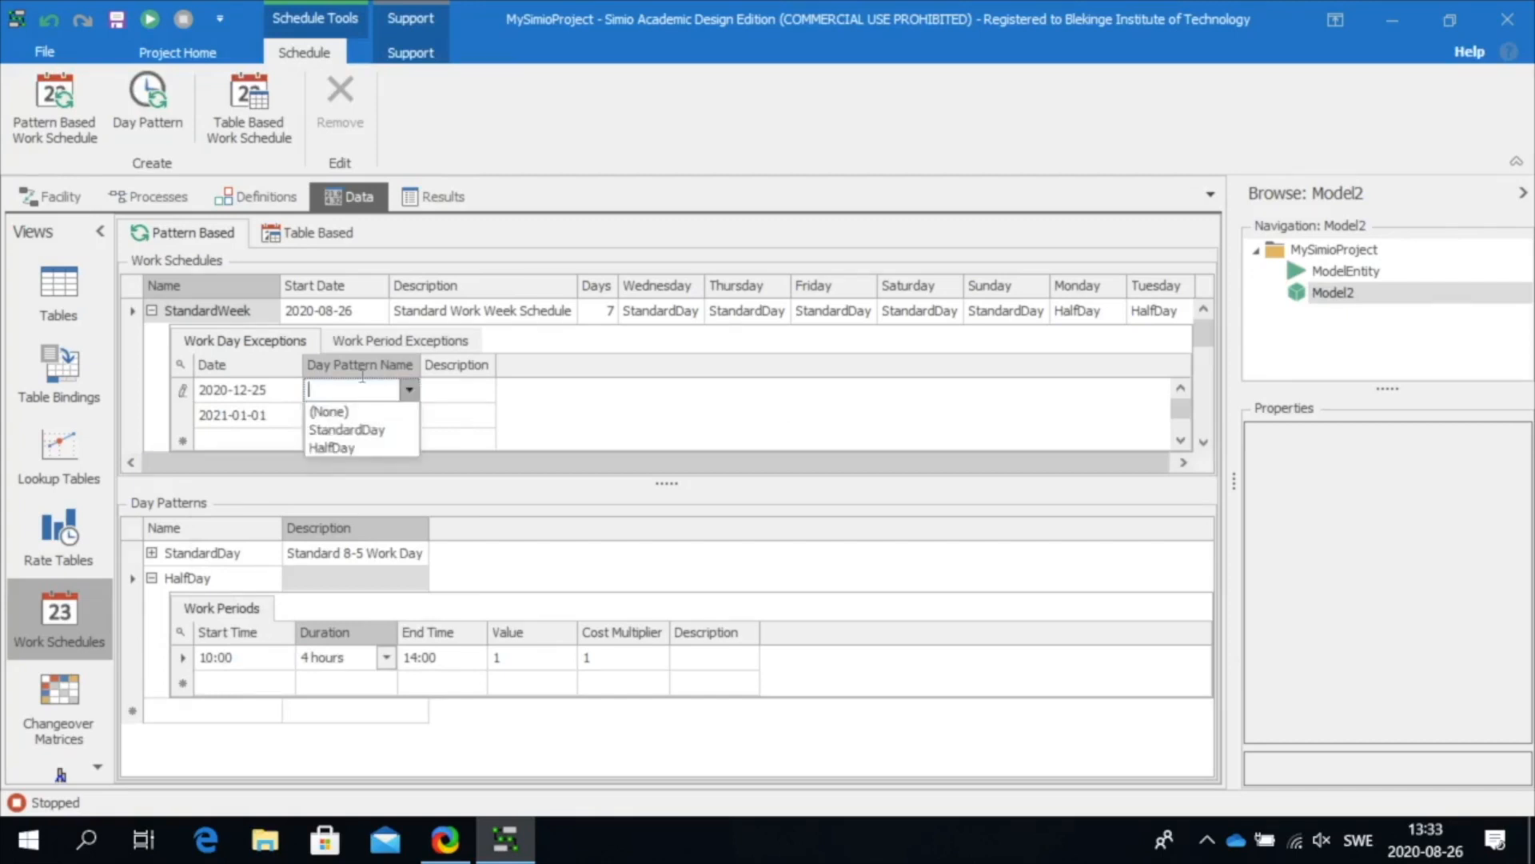
left_click(364, 447)
left_click(370, 423)
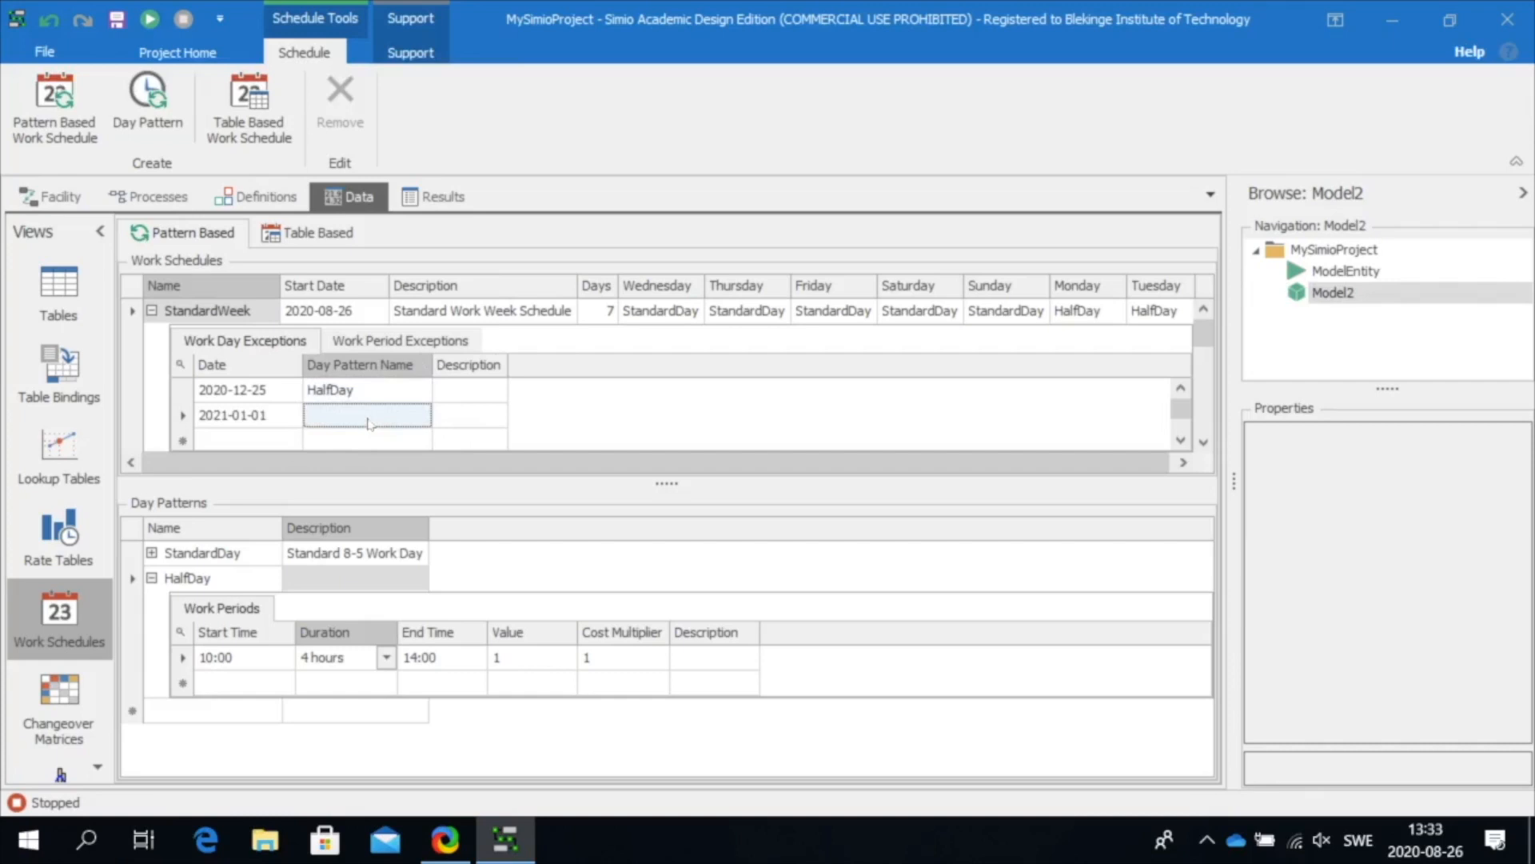
left_click(370, 424)
left_click(348, 477)
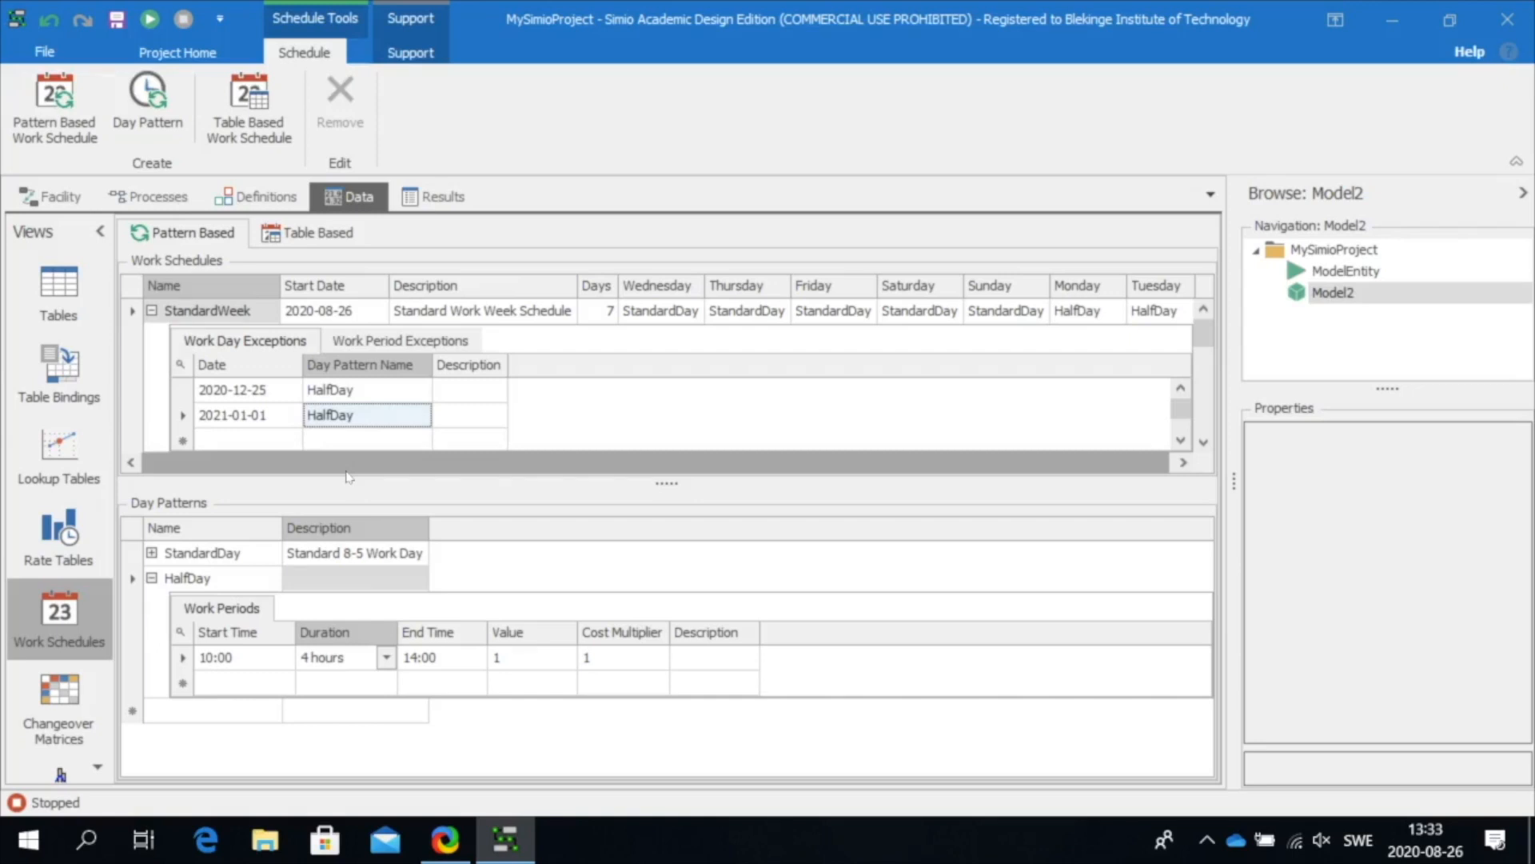
- Return to the facility layout, move Server1 into line with Source1 and Sink1, and widen its properties area
left_click(64, 197)
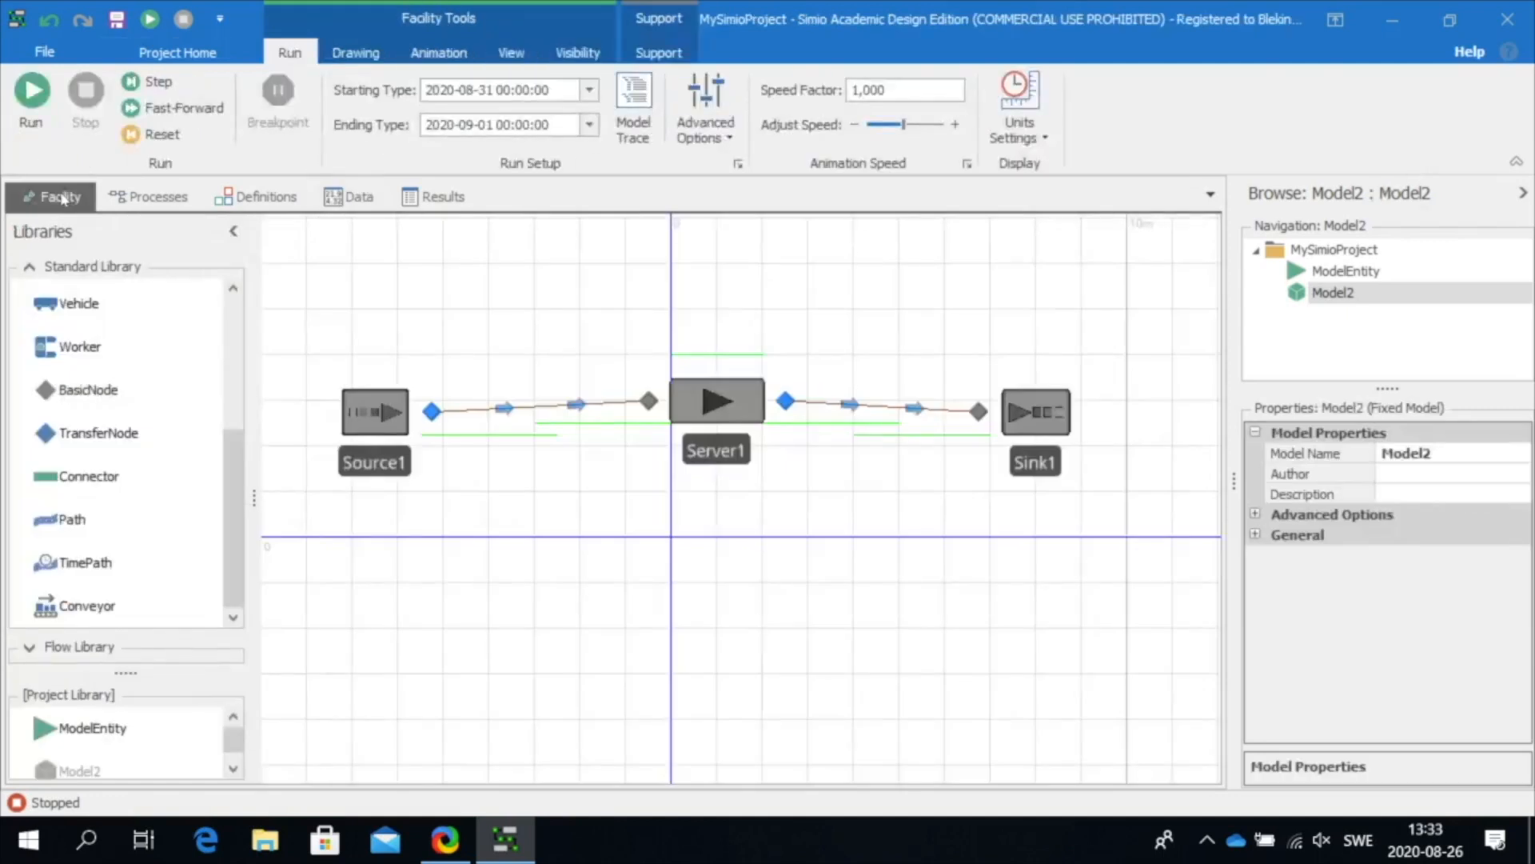
left_click_drag(721, 406, 686, 416)
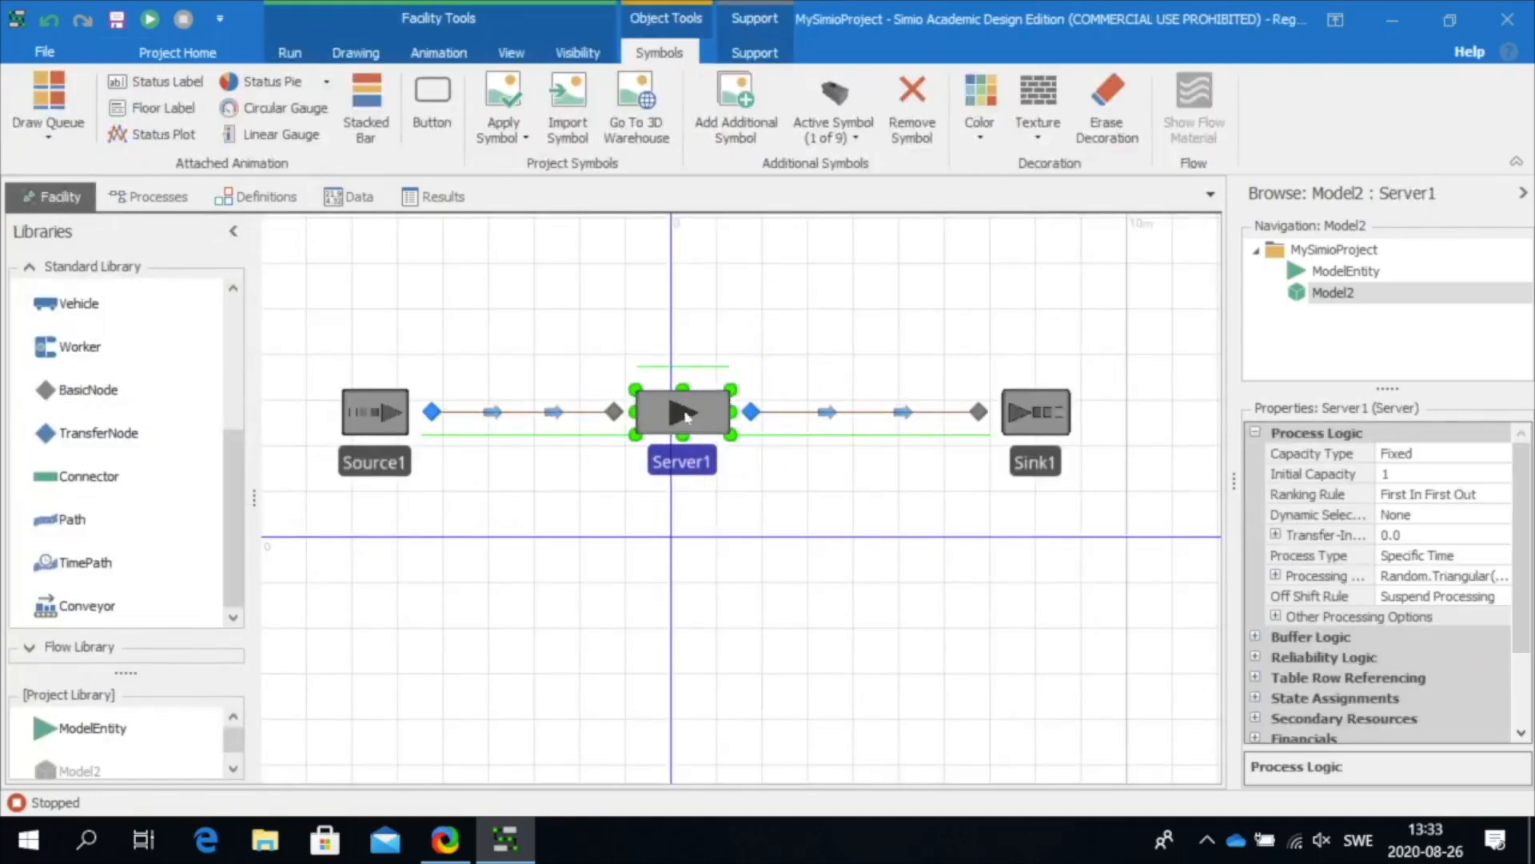
left_click_drag(1233, 468, 1084, 472)
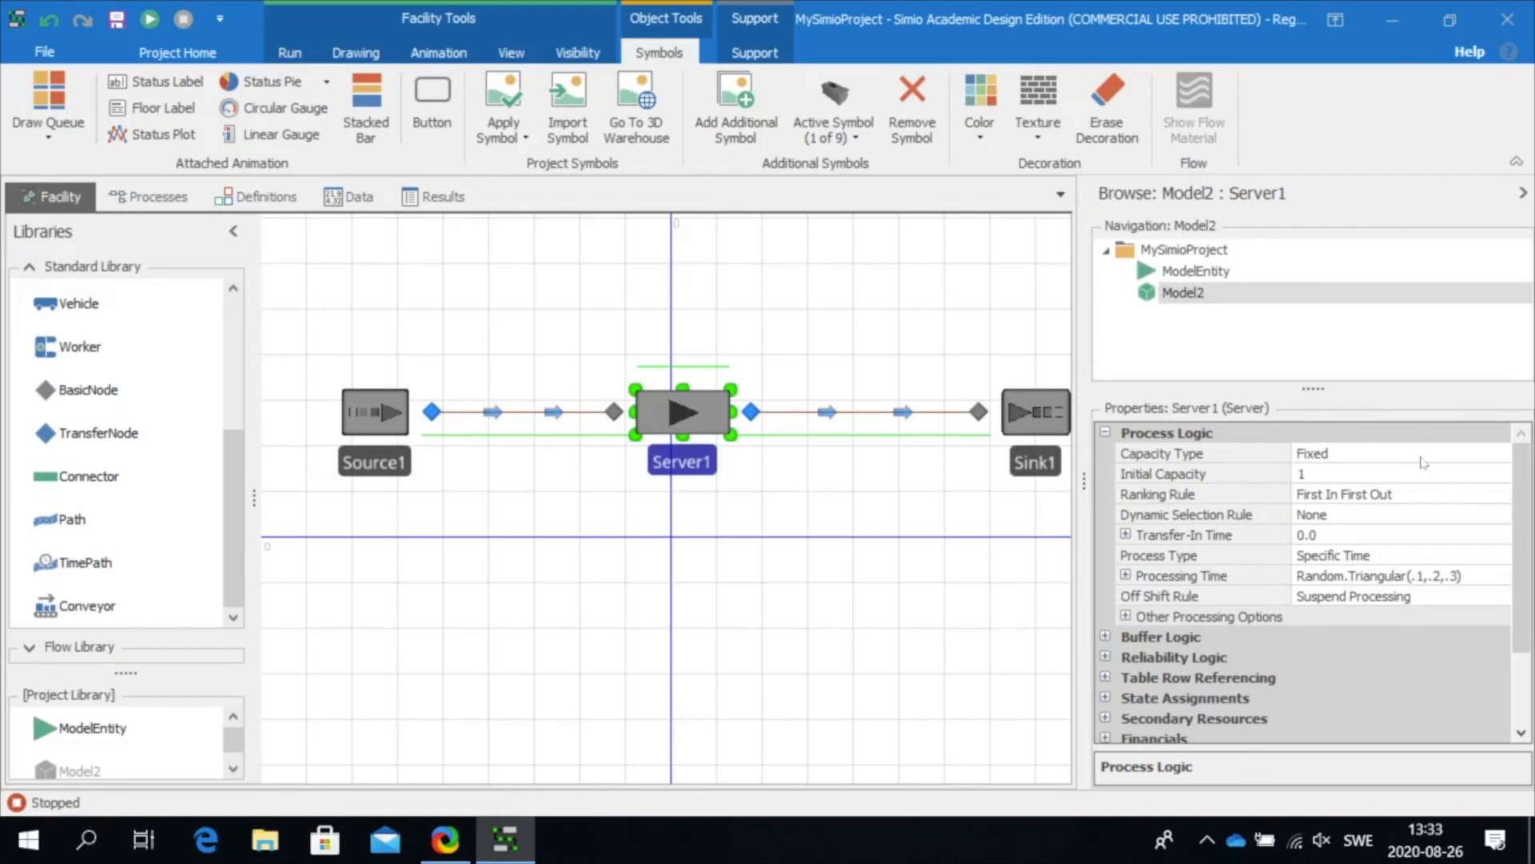
- Set Server1's capacity type to WorkSchedule and assign the StandardWeek work schedule to it
left_click(1422, 461)
left_click(1501, 456)
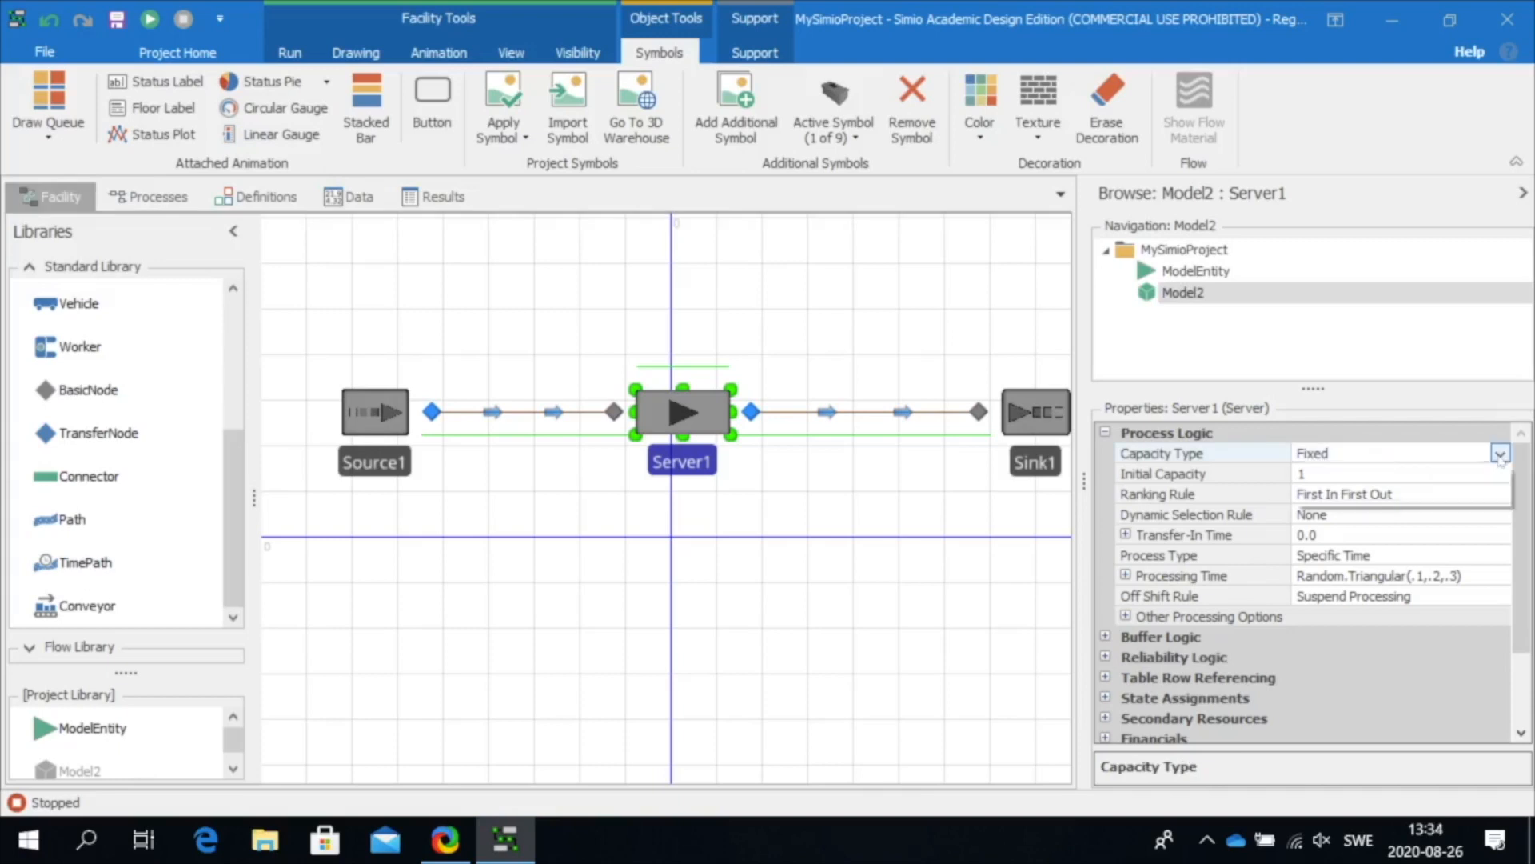
left_click(1377, 497)
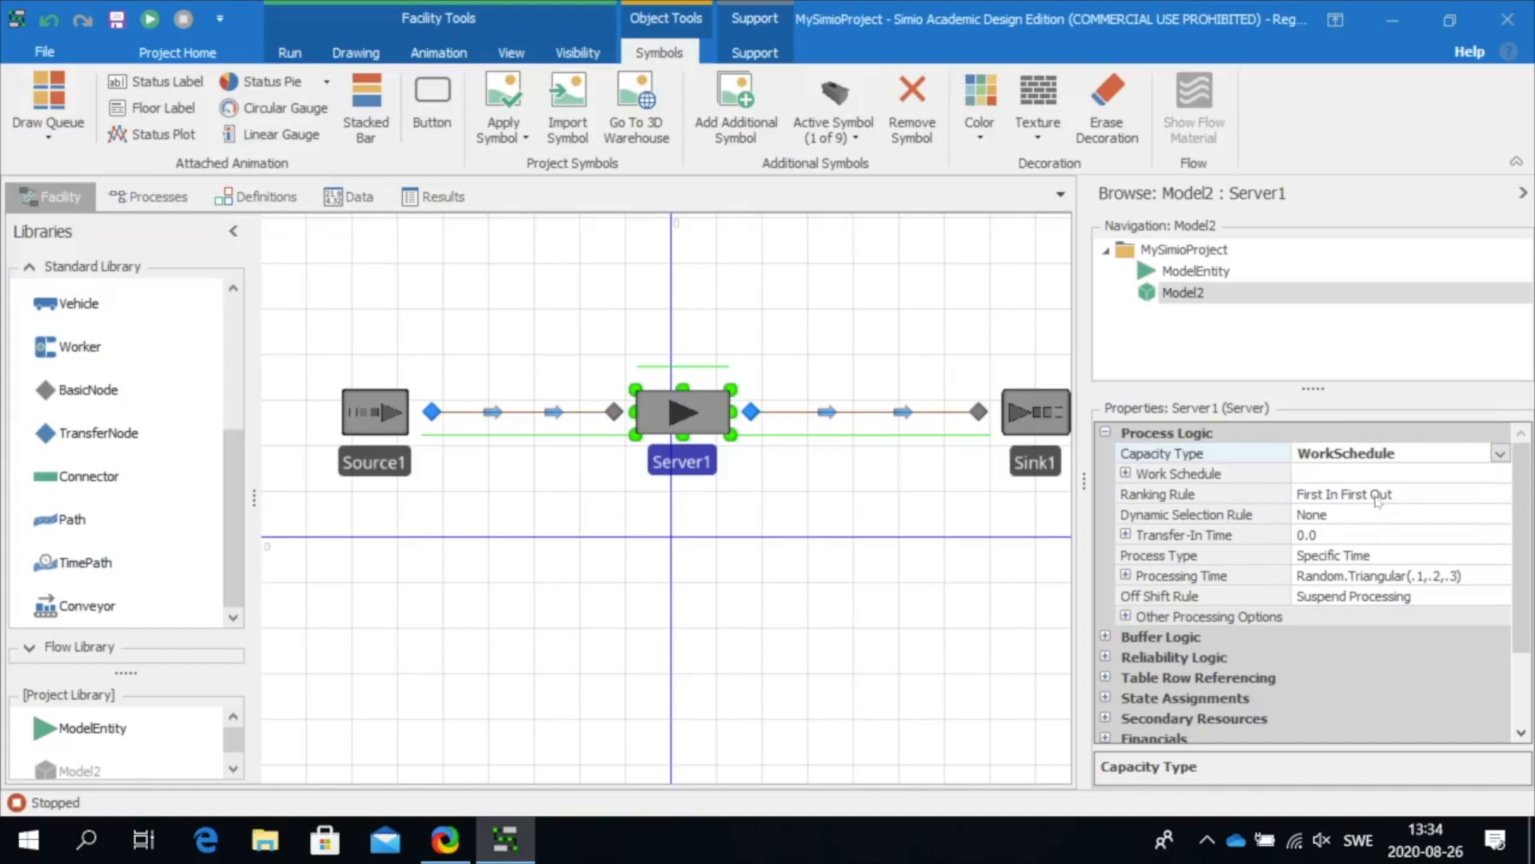
left_click(1367, 474)
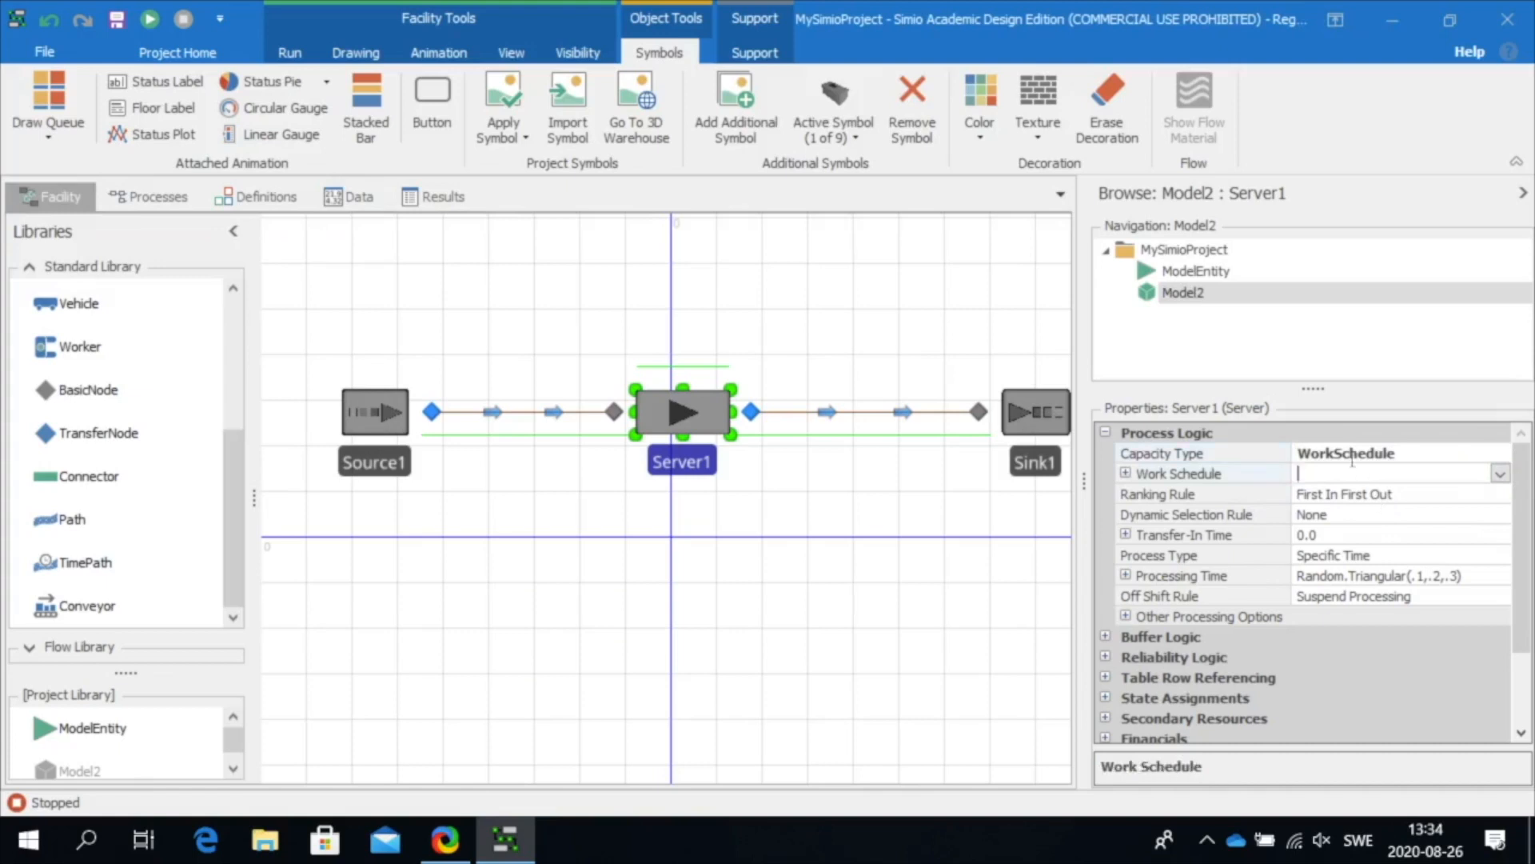
left_click(1500, 474)
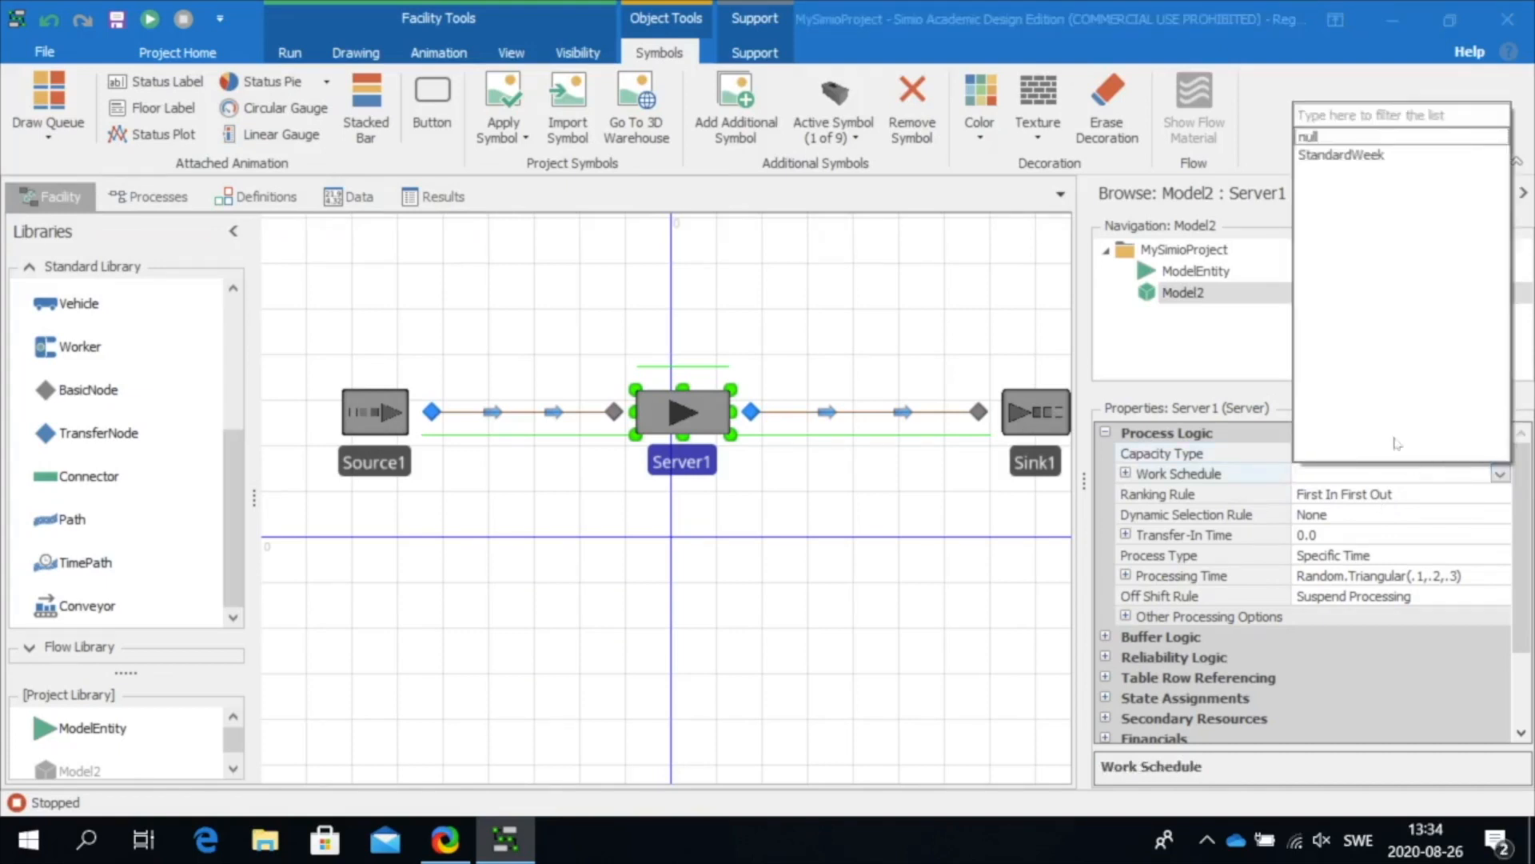
left_click(1351, 155)
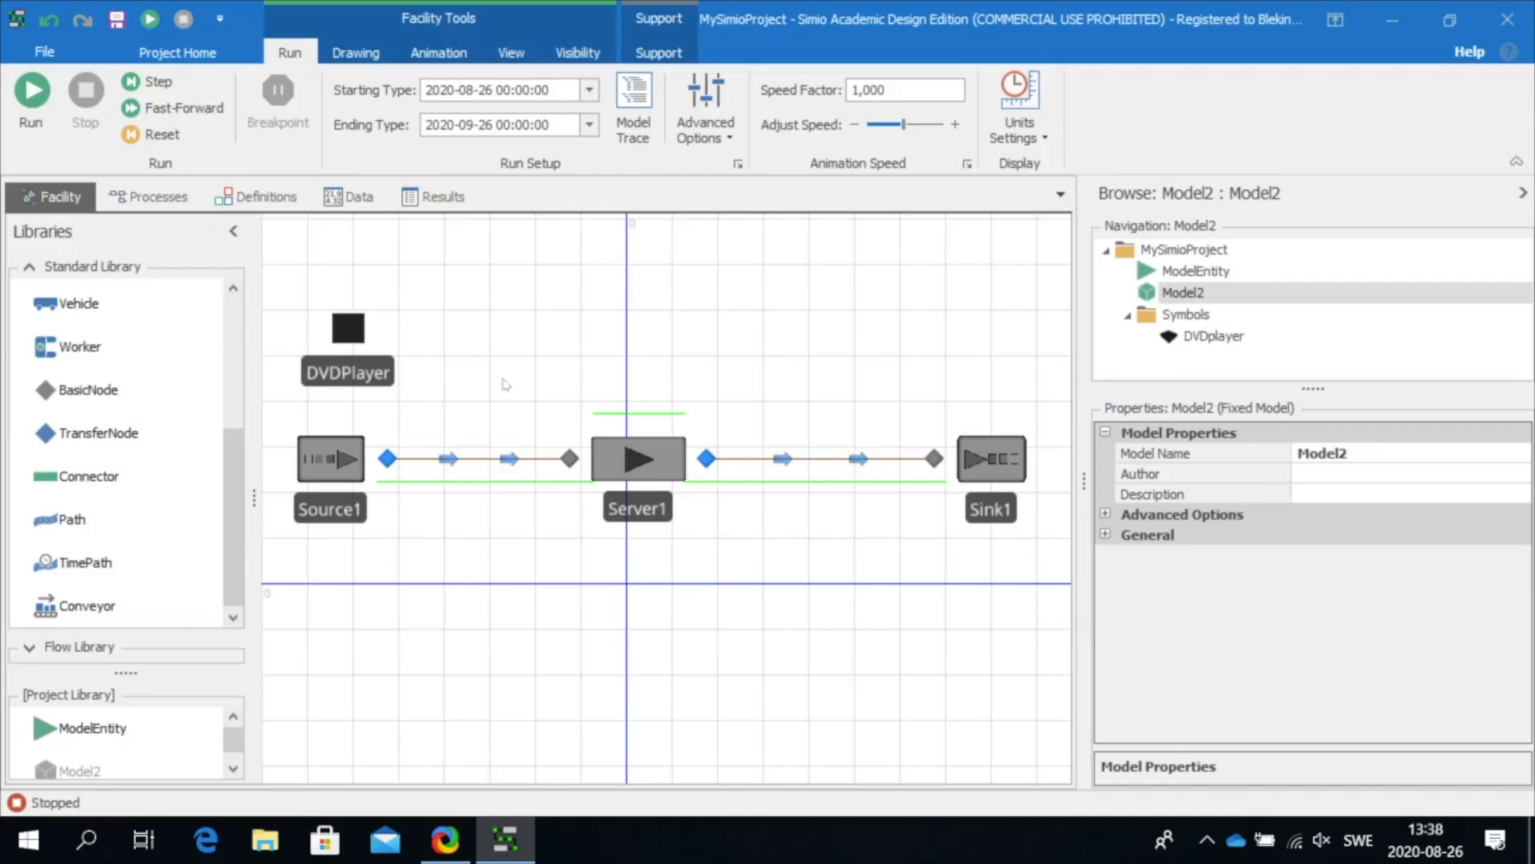
- Set Source1's interarrival time to Random.Exponential(1) with hours as the unit
left_click(346, 458)
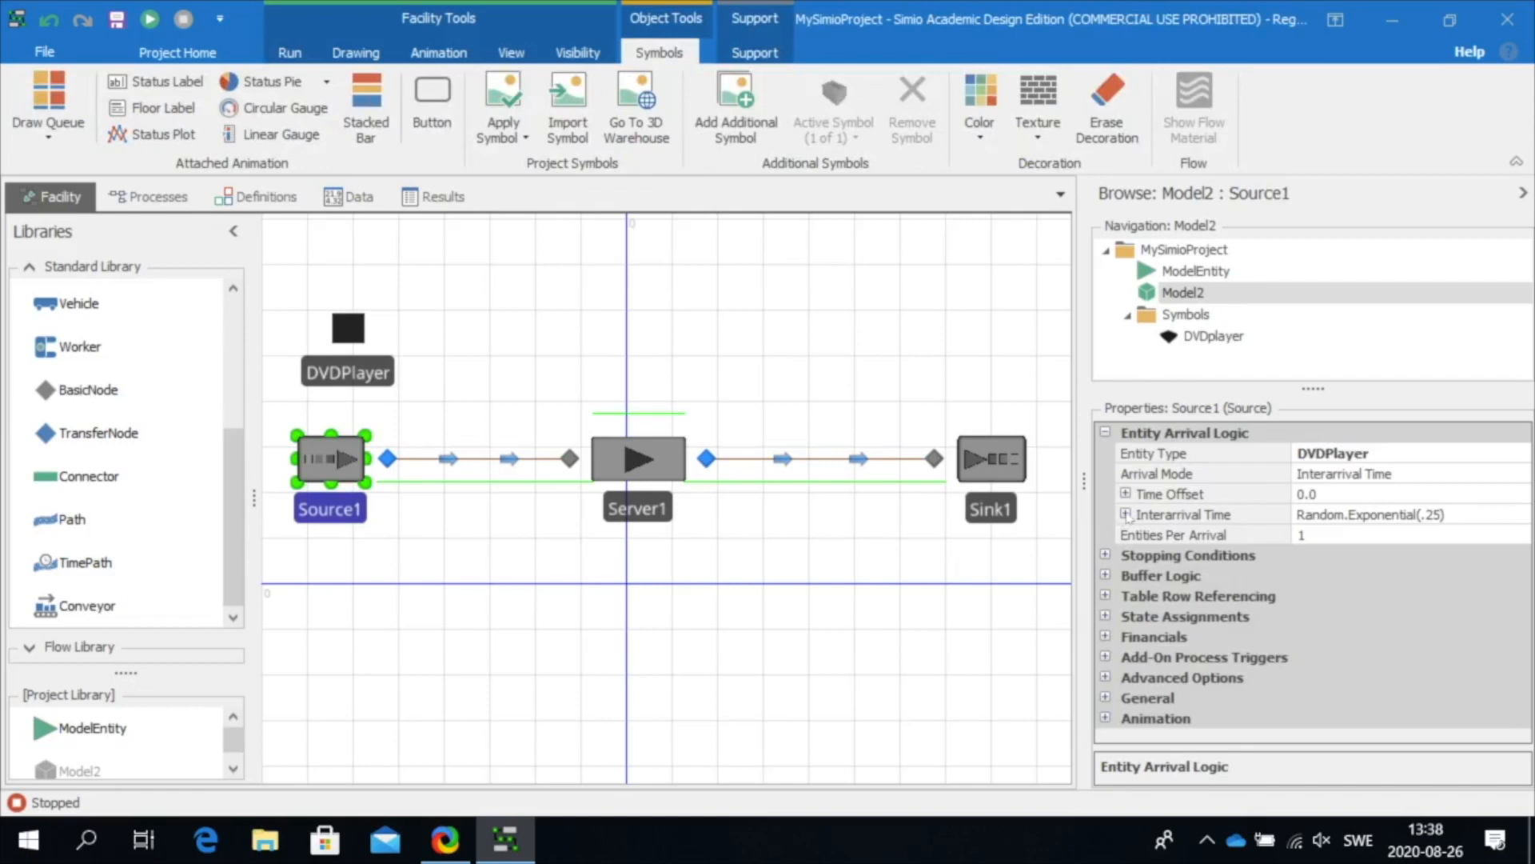
left_click(1127, 514)
left_click(1431, 510)
key("BackSpace")
key("BackSpace")
key("BackSpace")
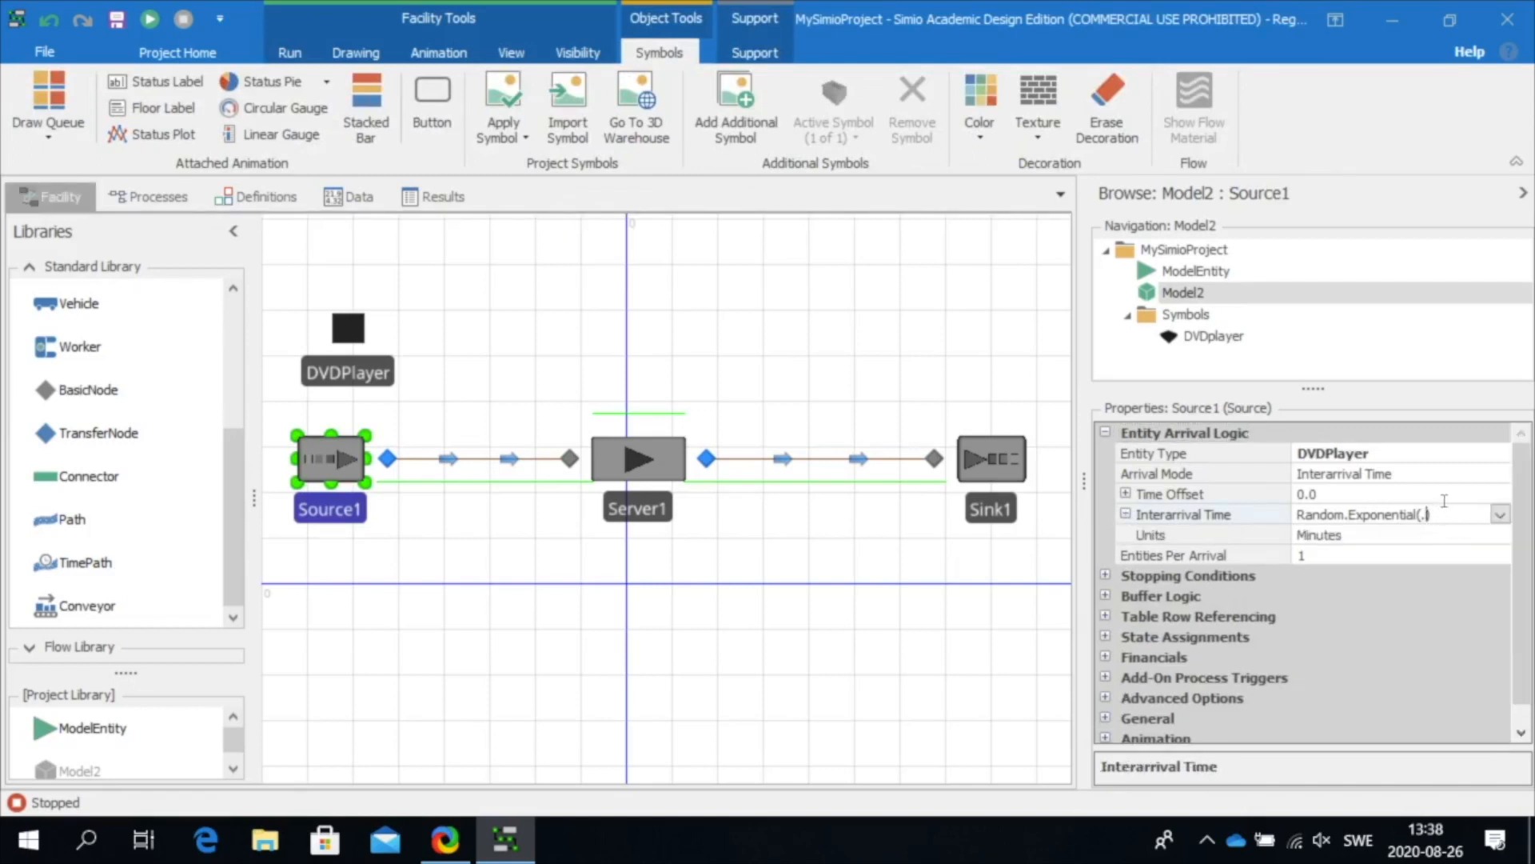
type("1")
left_click(1343, 535)
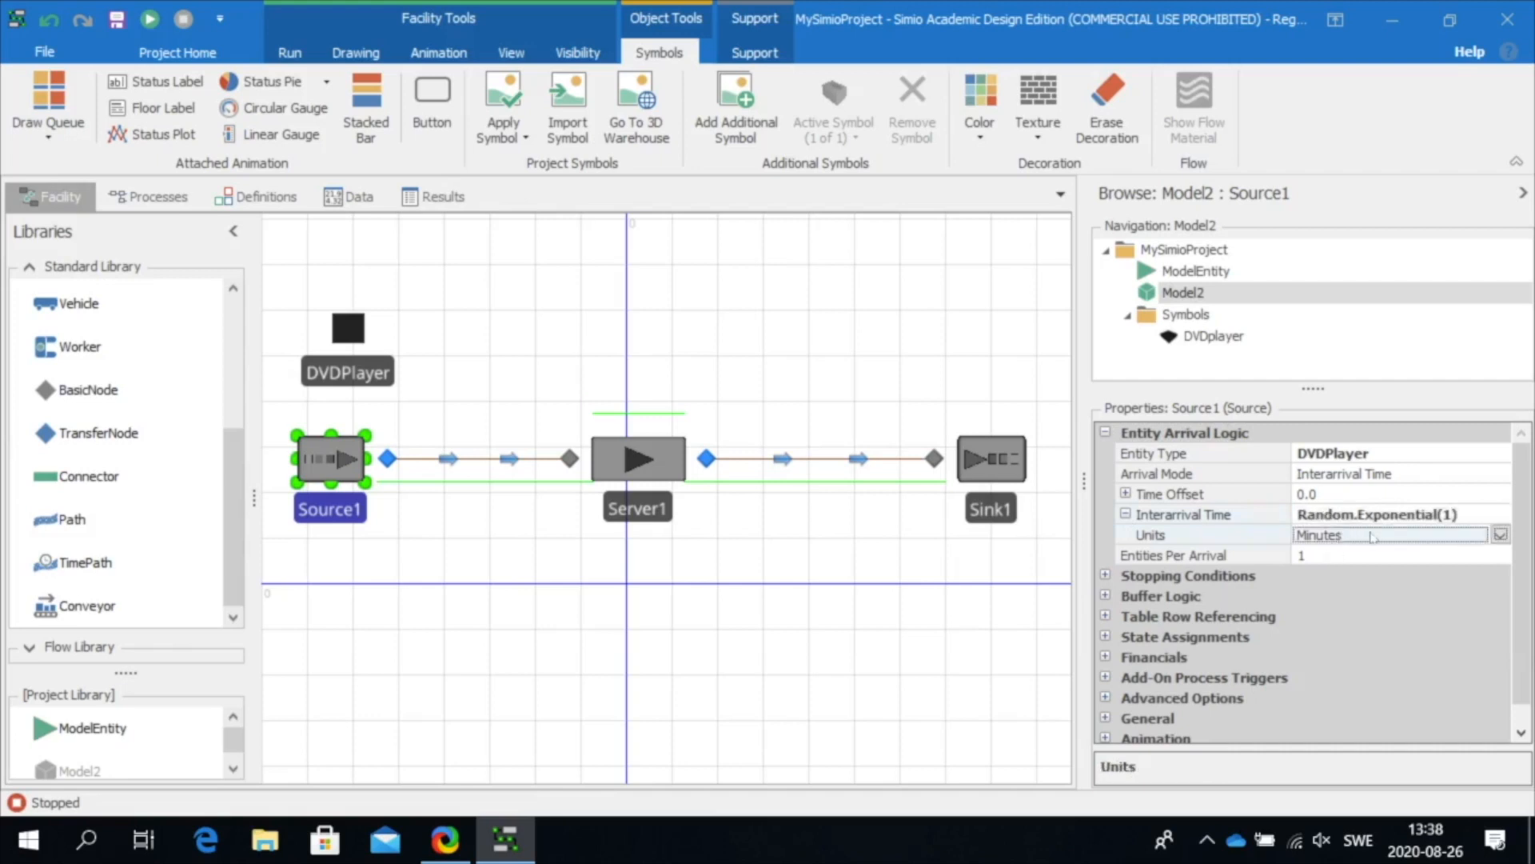
left_click(1500, 534)
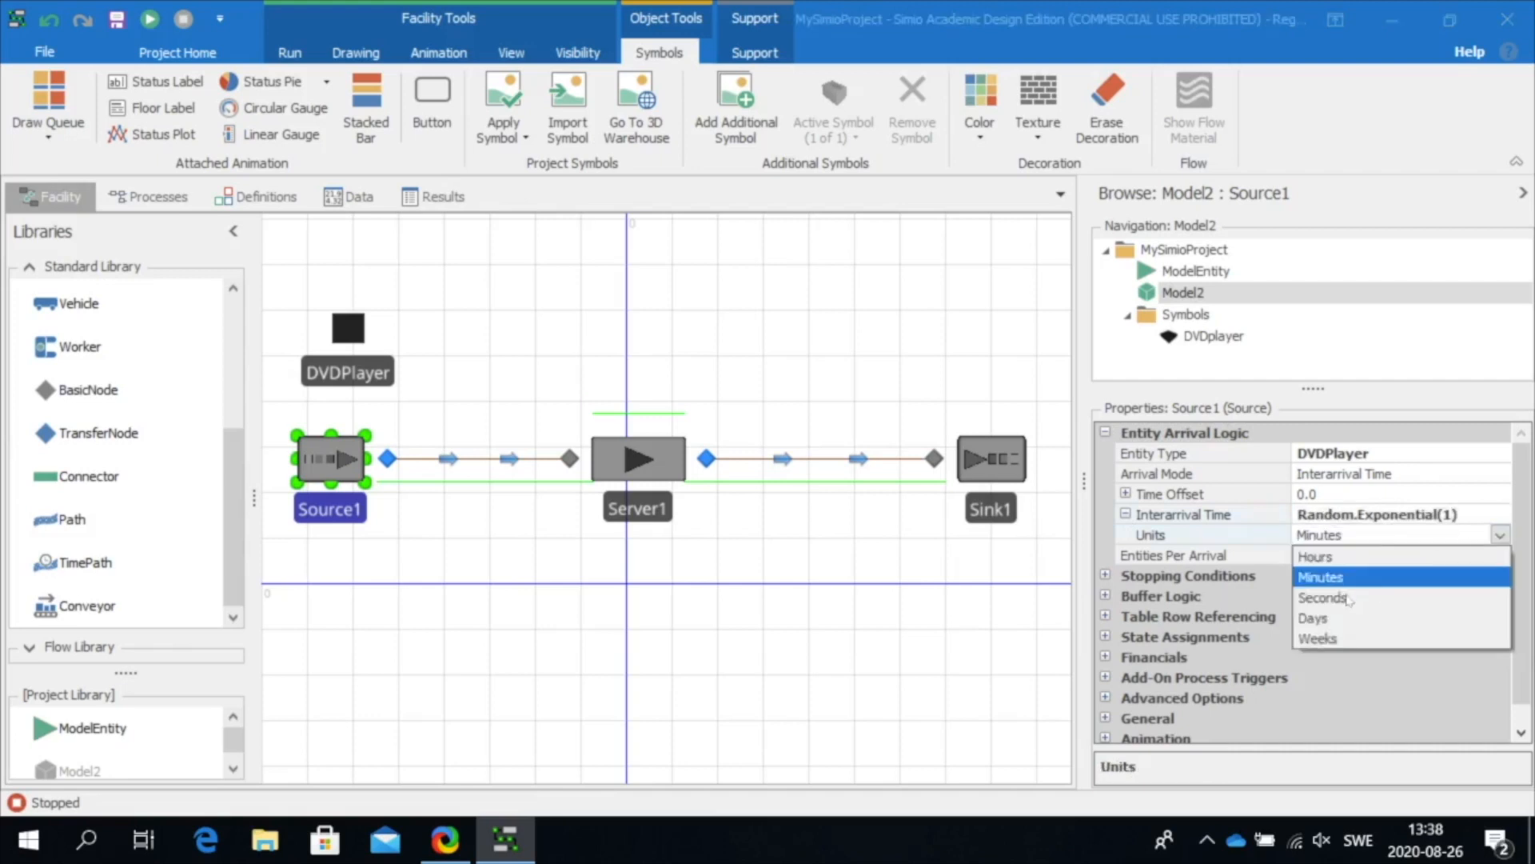
left_click(1338, 562)
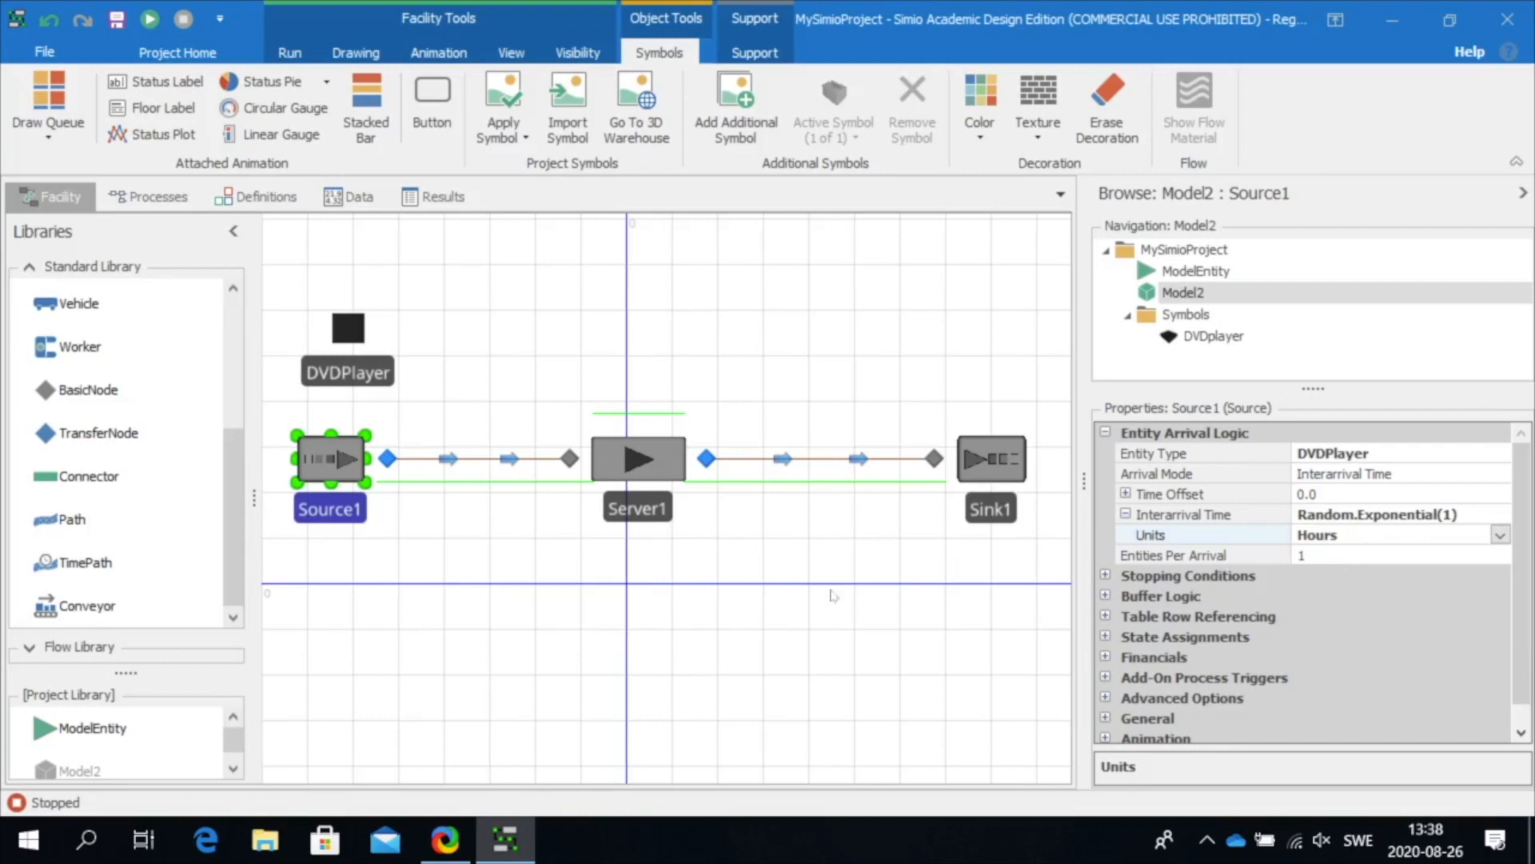
- Set Server1's processing time to Random.Triangular(15,20,25), keeping minutes as the unit
left_click(640, 460)
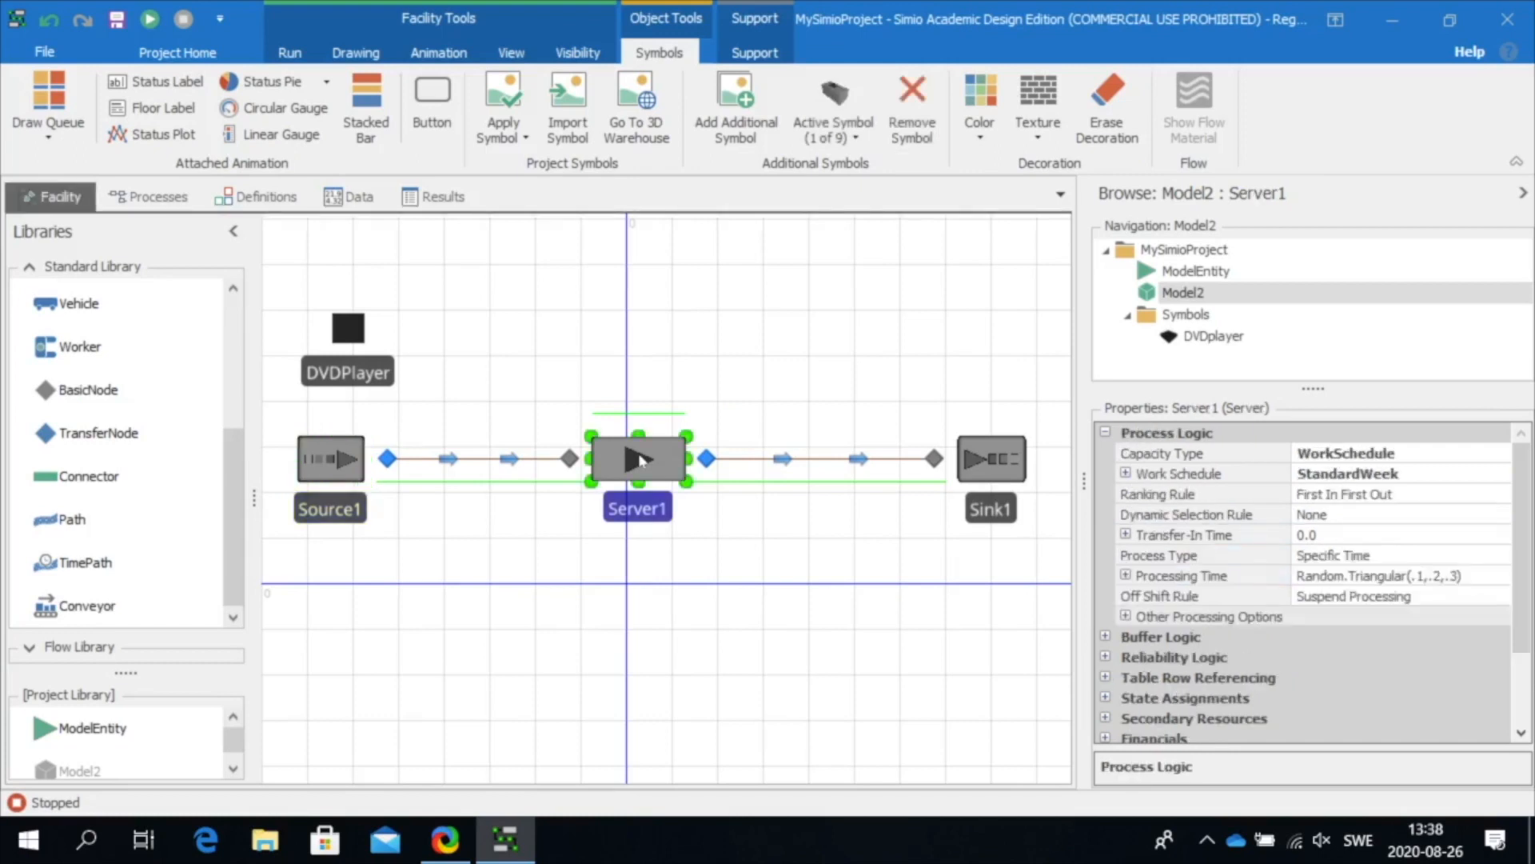
left_click(1126, 575)
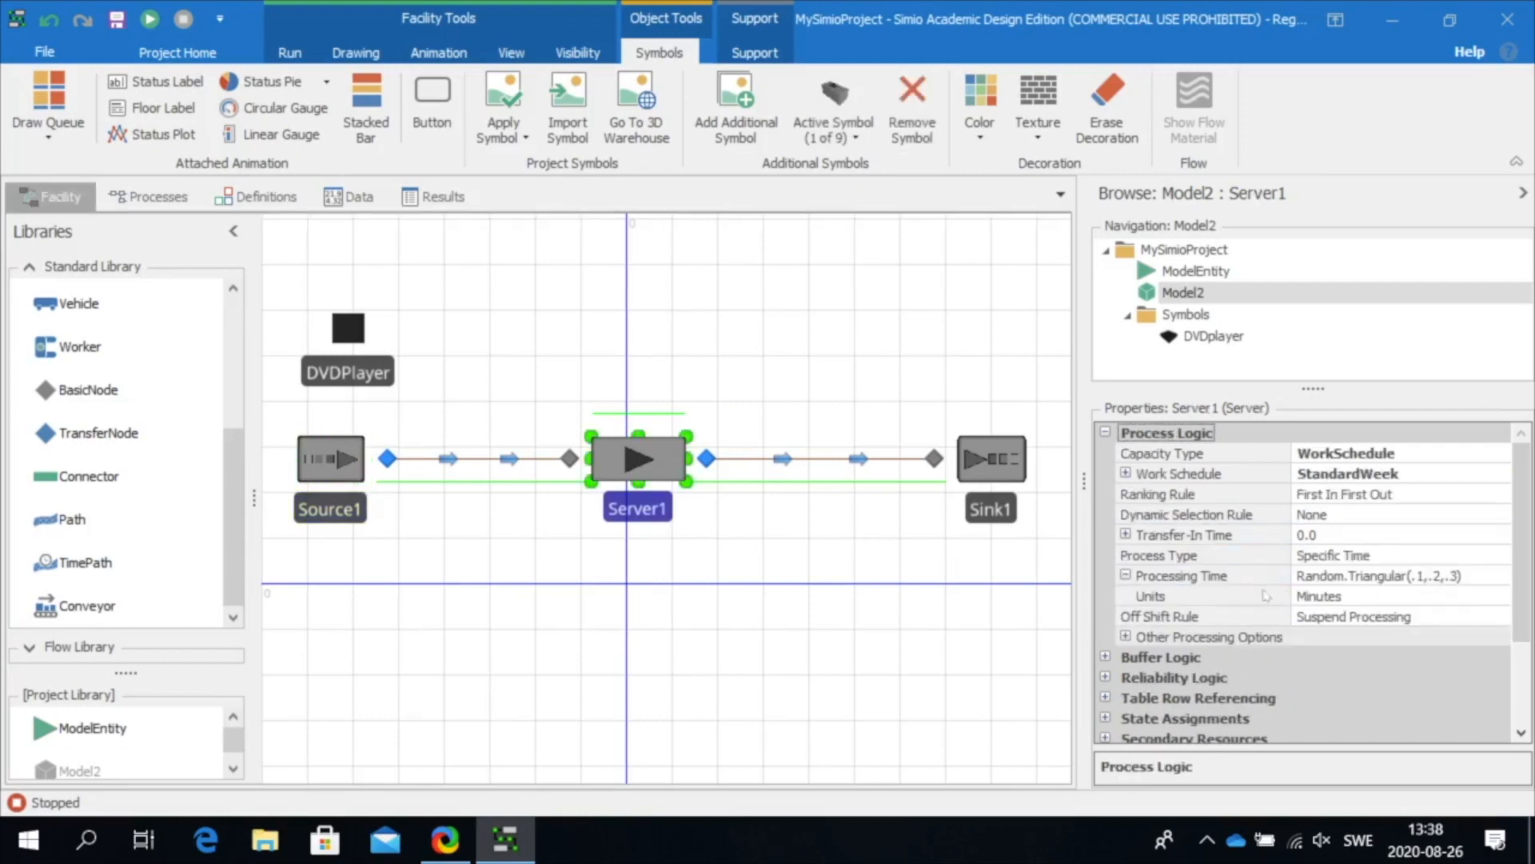
left_click(1417, 576)
key("Right")
key("Right")
key("Right")
key("Right")
key("BackSpace")
key("BackSpace")
type("20")
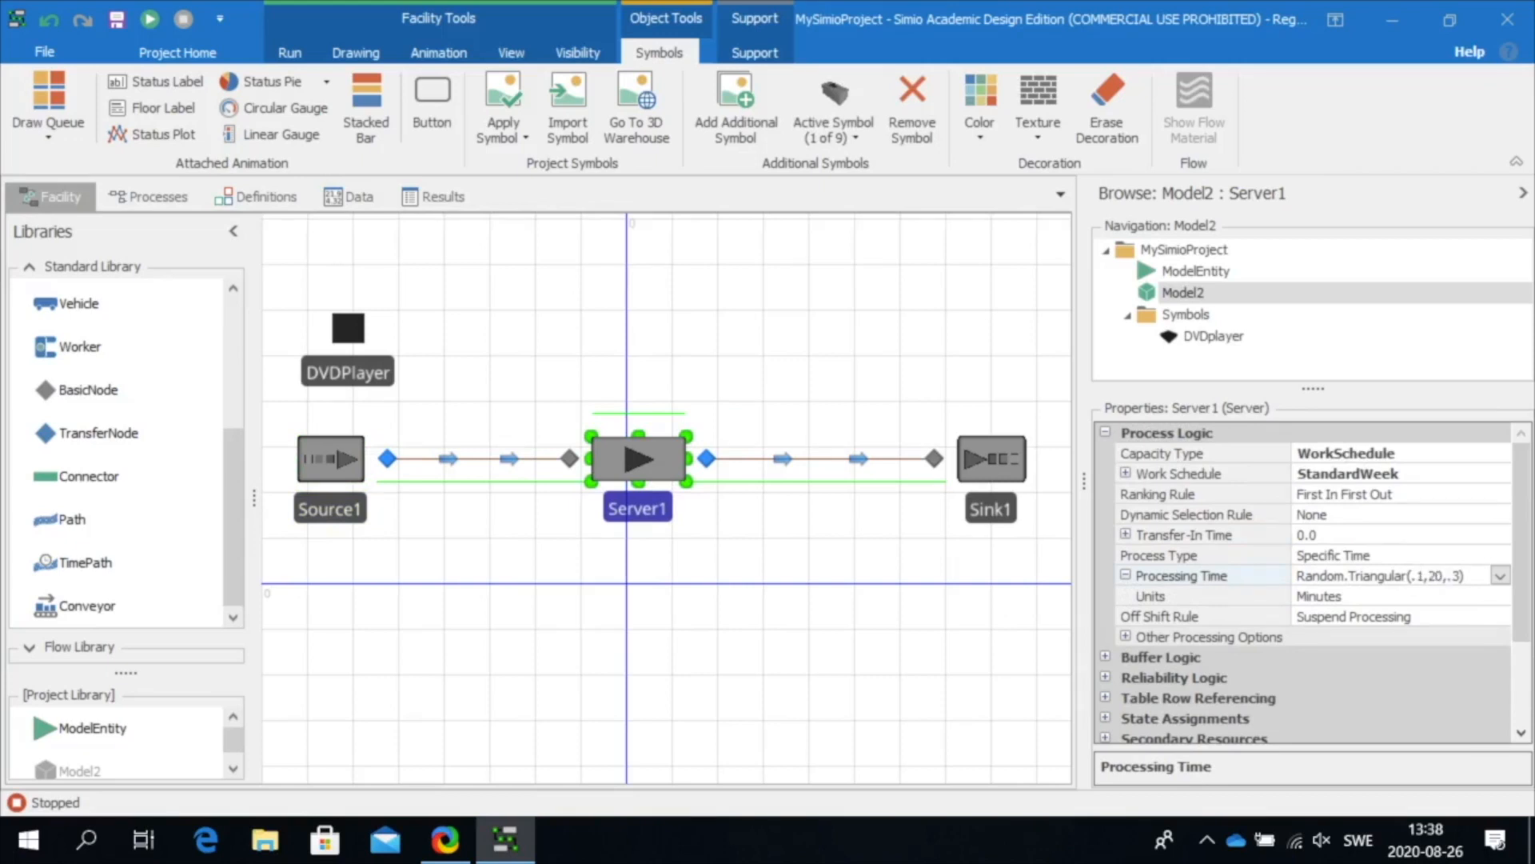
key("BackSpace")
key("BackSpace")
type("15")
key("Right")
key("Right")
key("Right")
key("Right")
key("Right")
key("Right")
key("BackSpace")
key("BackSpace")
type("25")
left_click(752, 544)
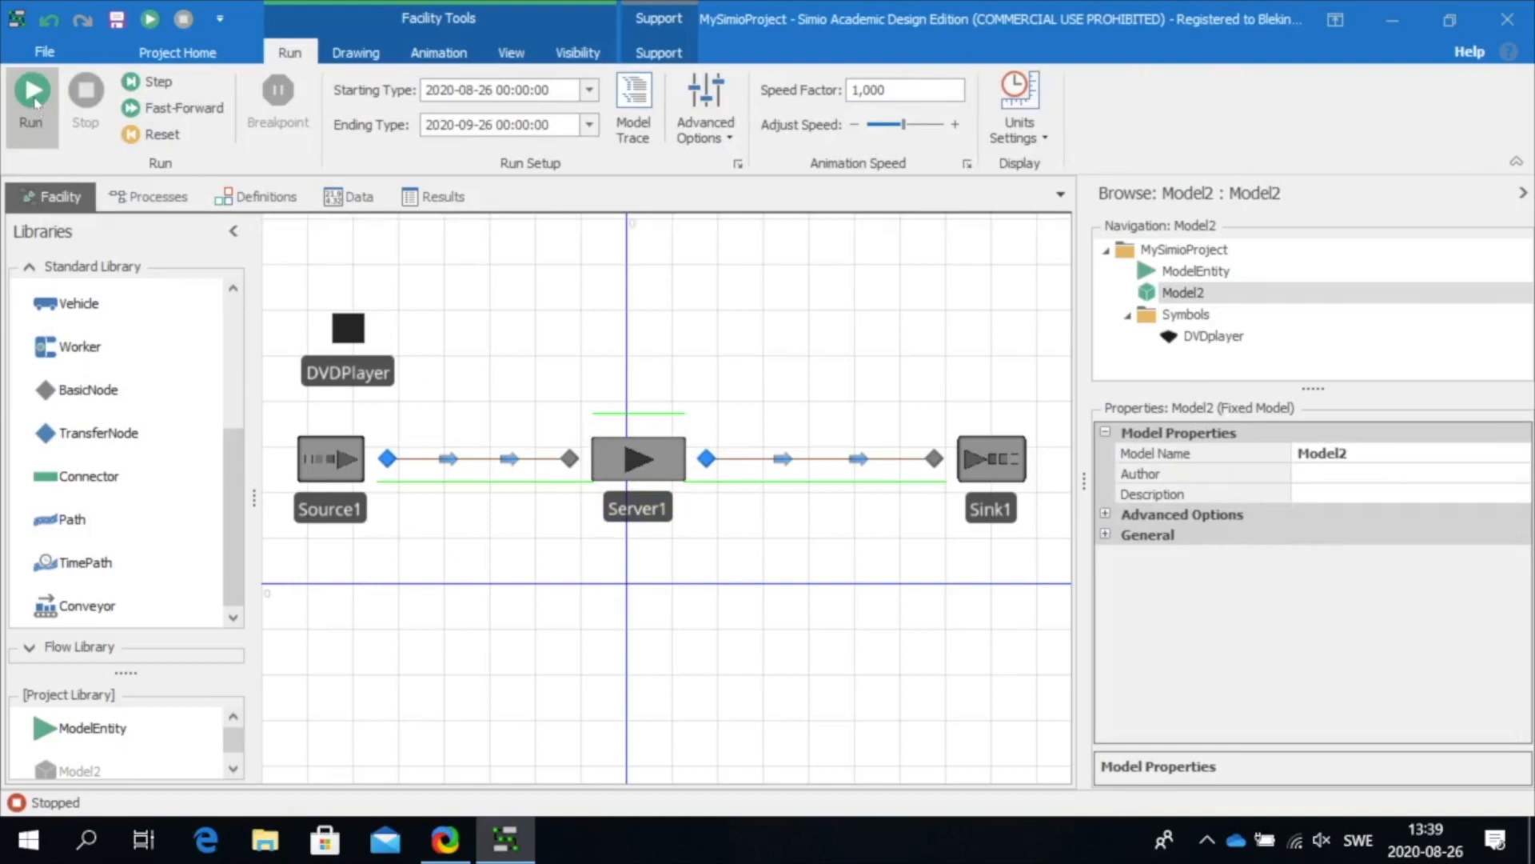
- Run the simulation with the speed factor set to 100,000, and stop the run after observing Server1
left_click(32, 95)
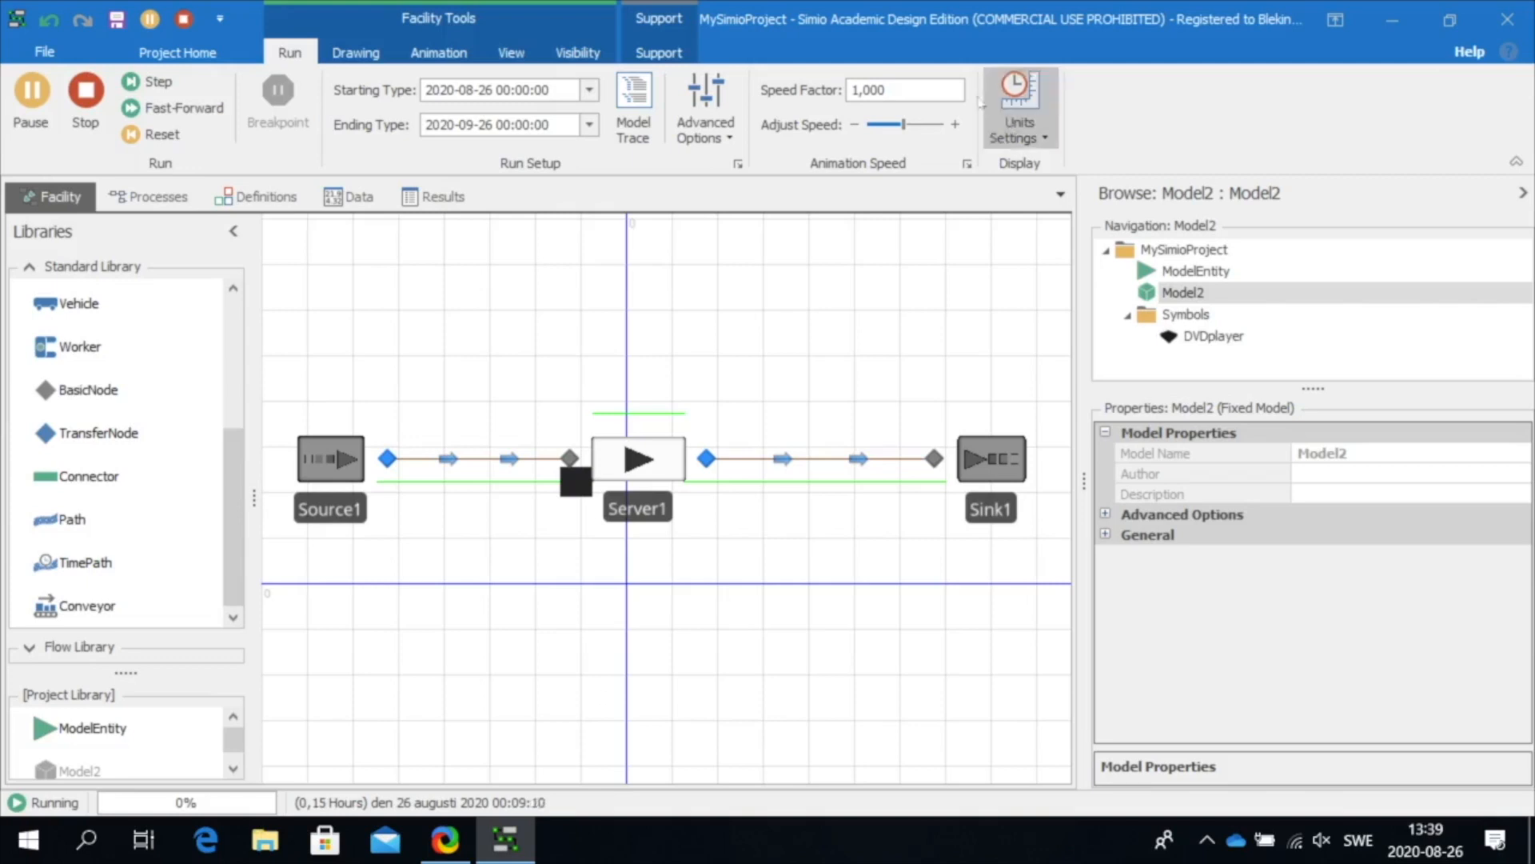
left_click(864, 80)
type("100000")
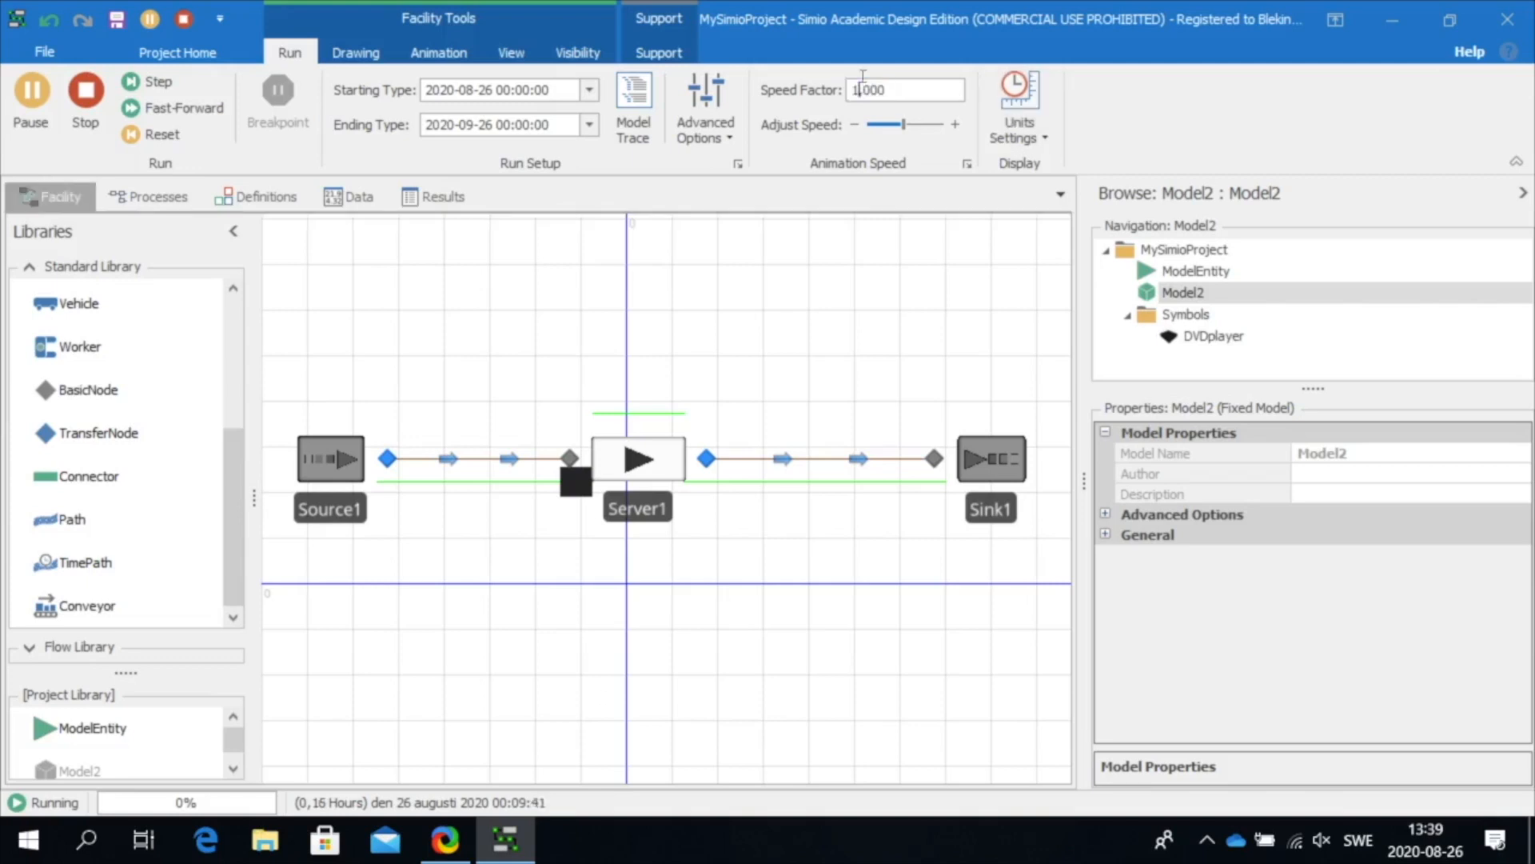
key("Return")
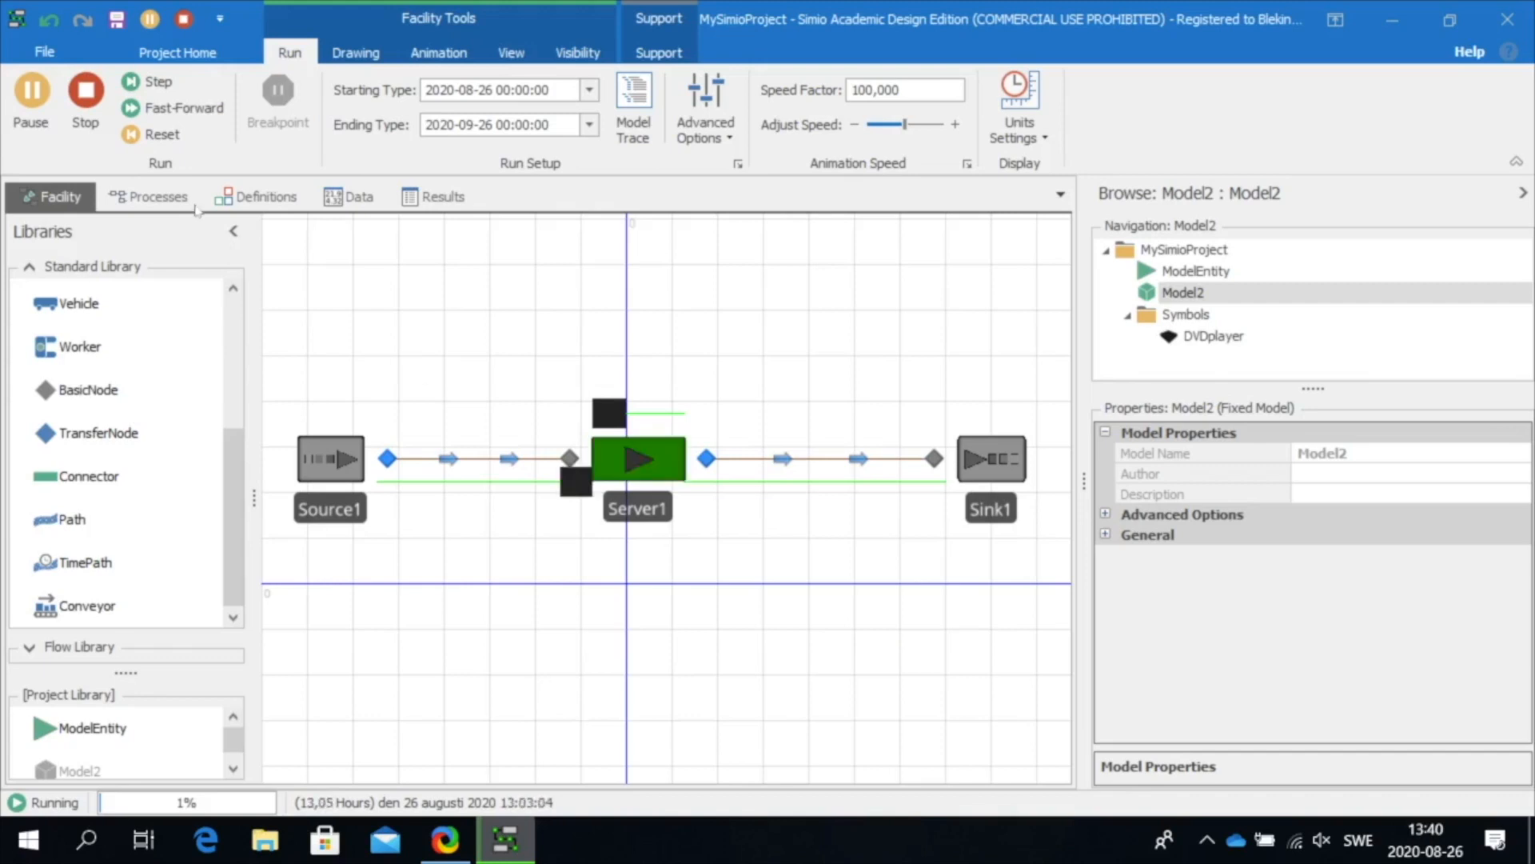
left_click(85, 106)
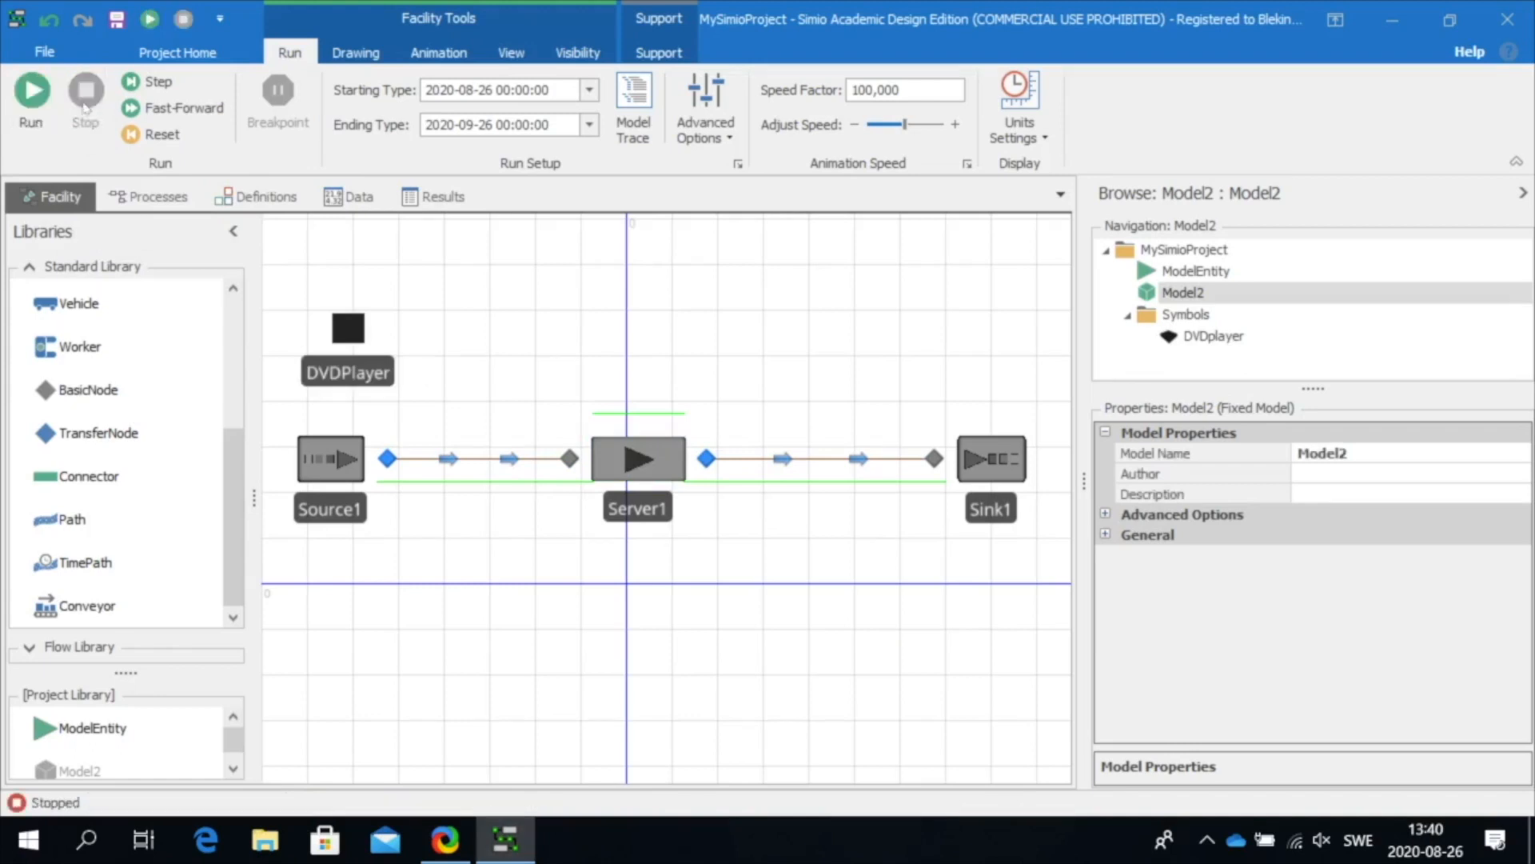
- Place a ResourceState status pie below Server1, widened so the chart fits beside its legend, and start the simulation
left_click(646, 470)
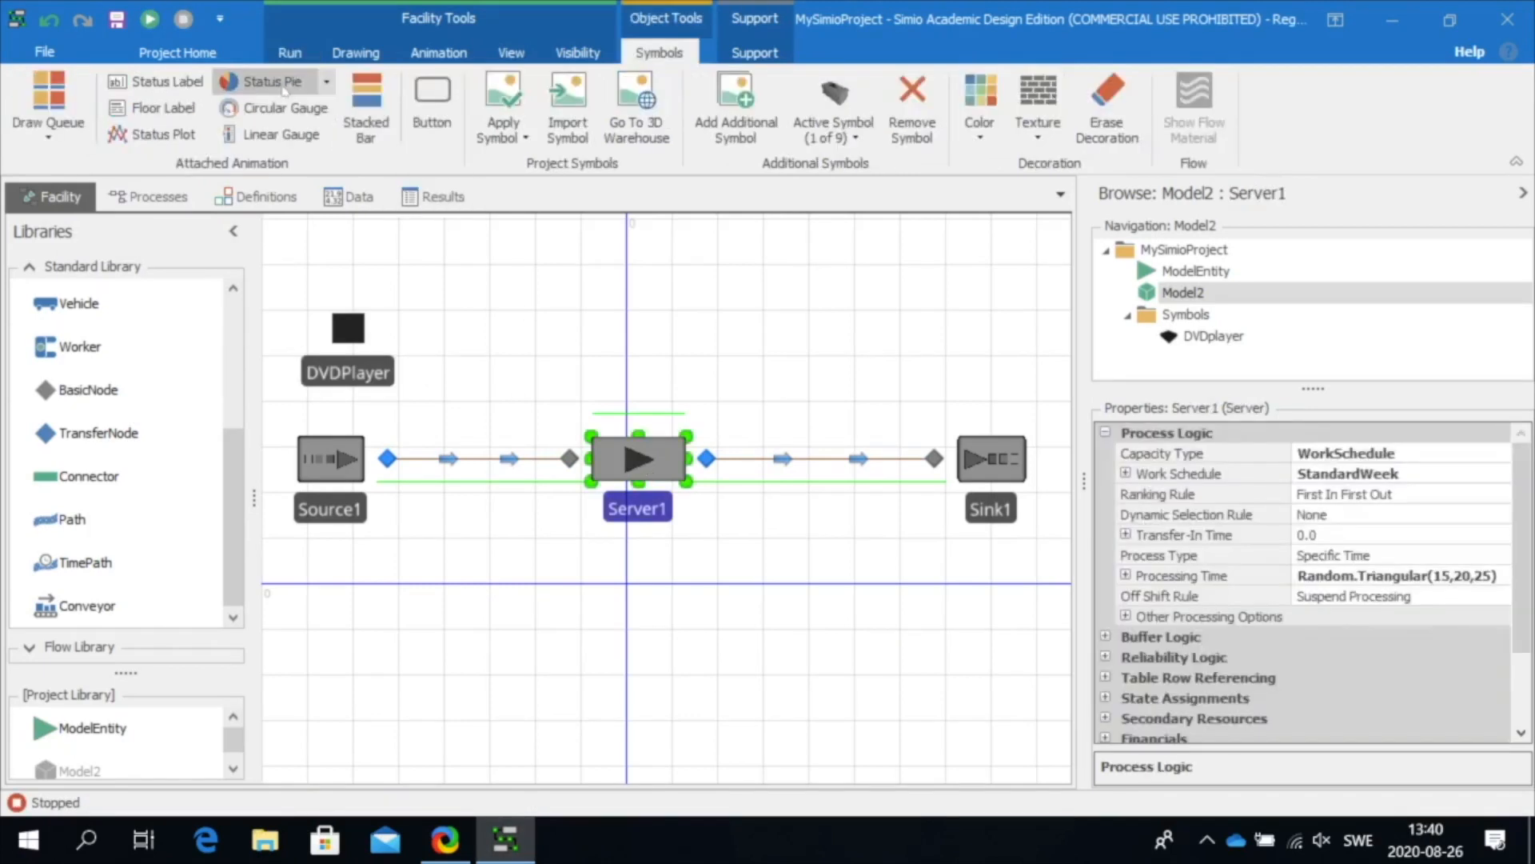
left_click(327, 82)
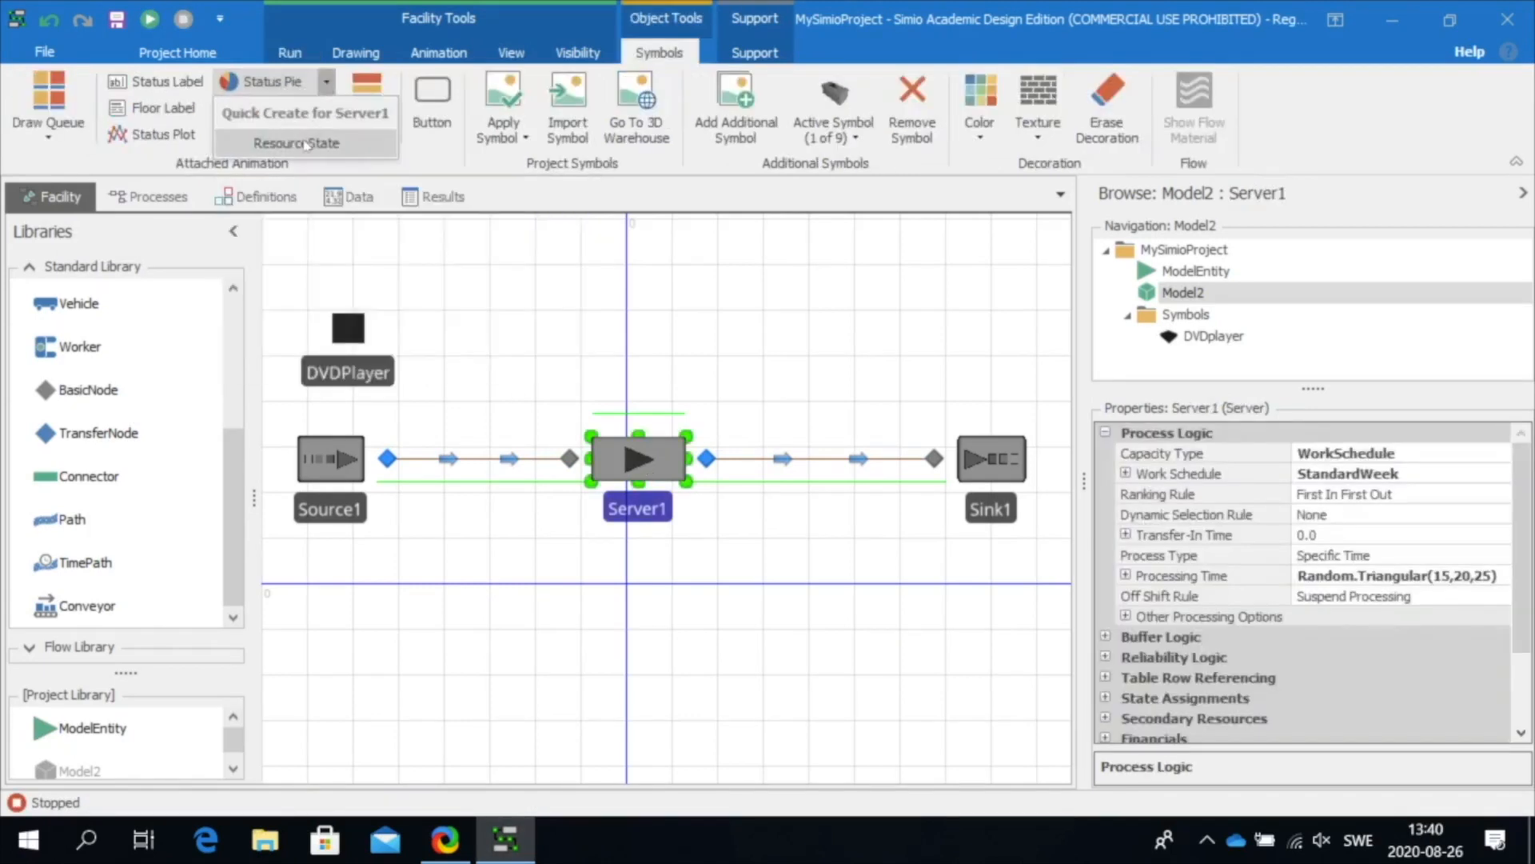
left_click(306, 144)
left_click_drag(467, 527, 855, 721)
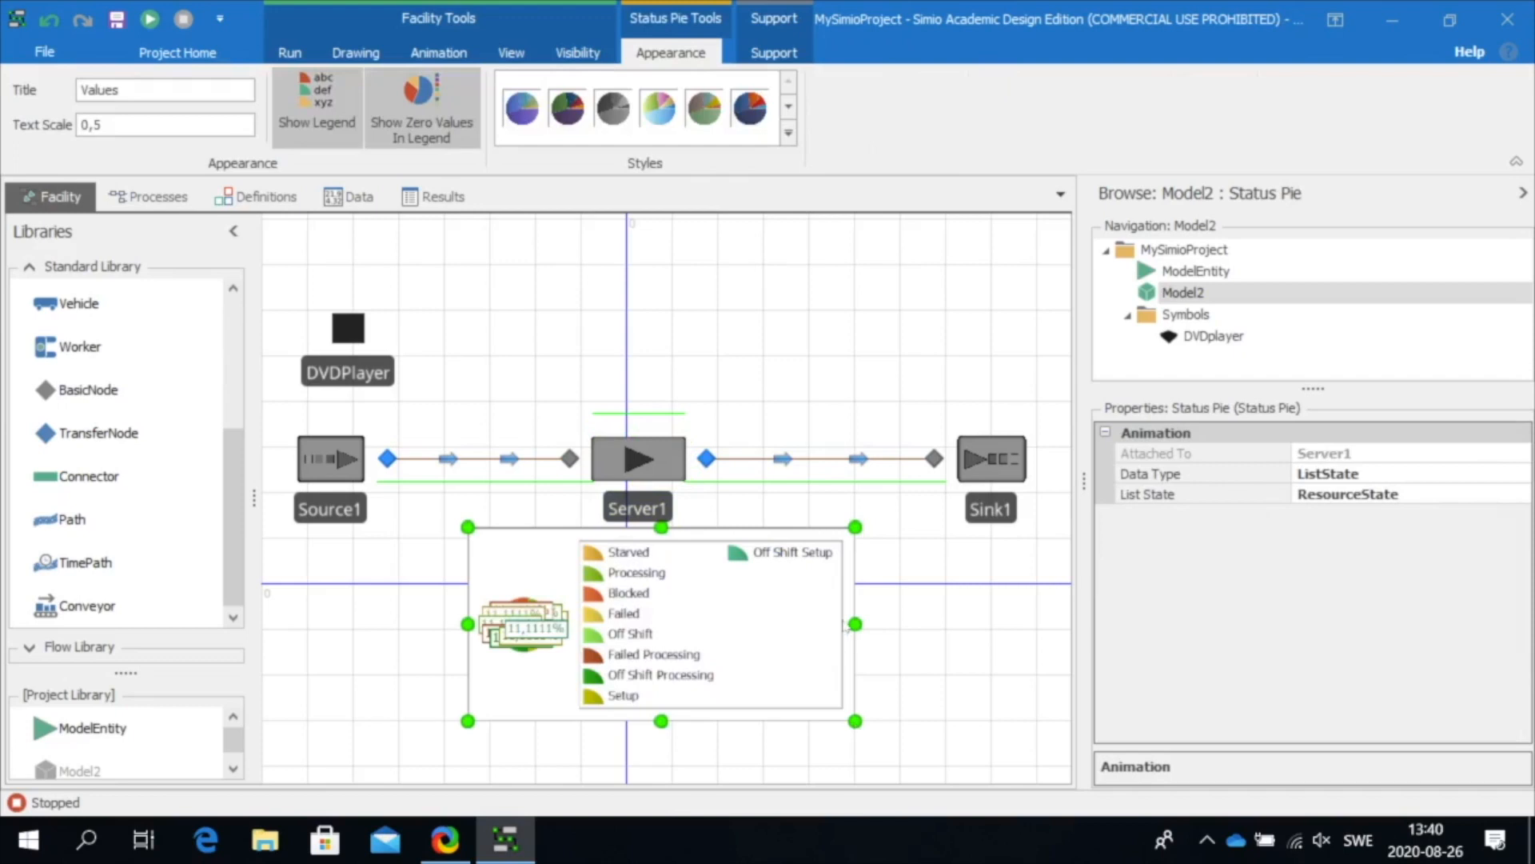
left_click_drag(469, 627, 377, 640)
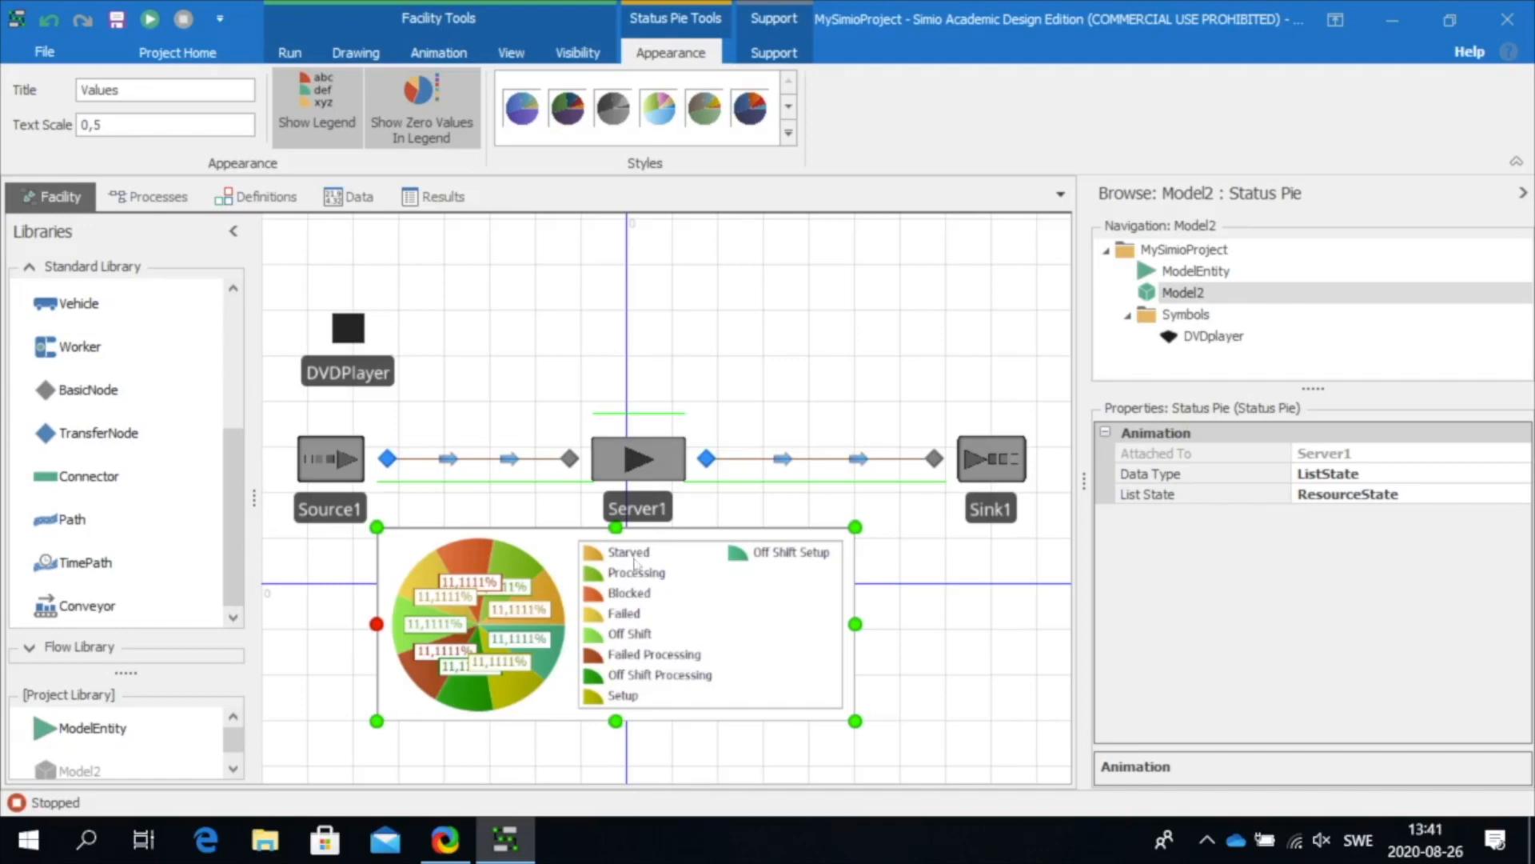
left_click(150, 19)
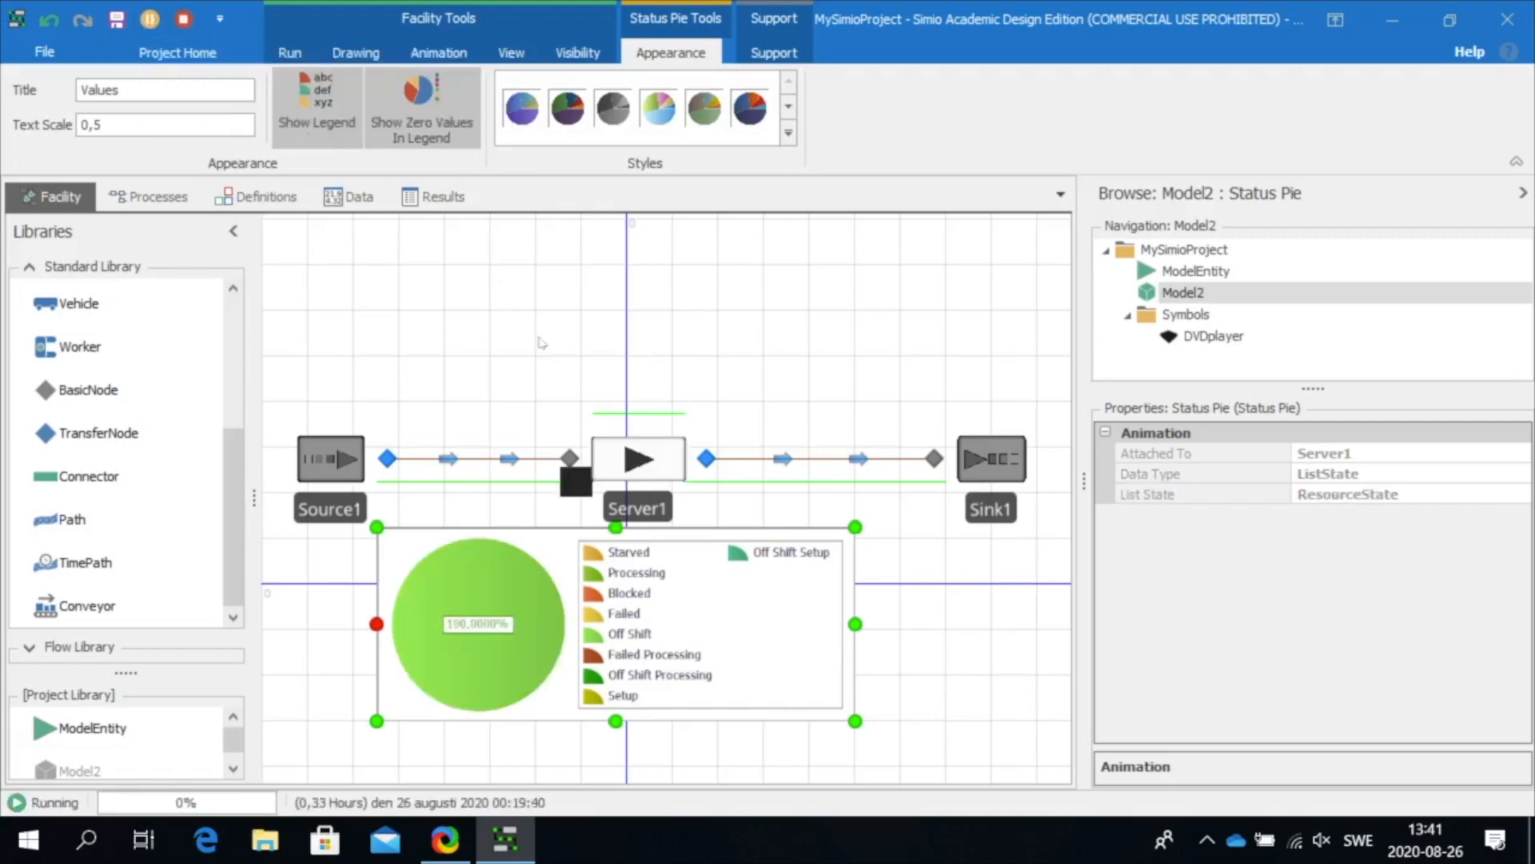